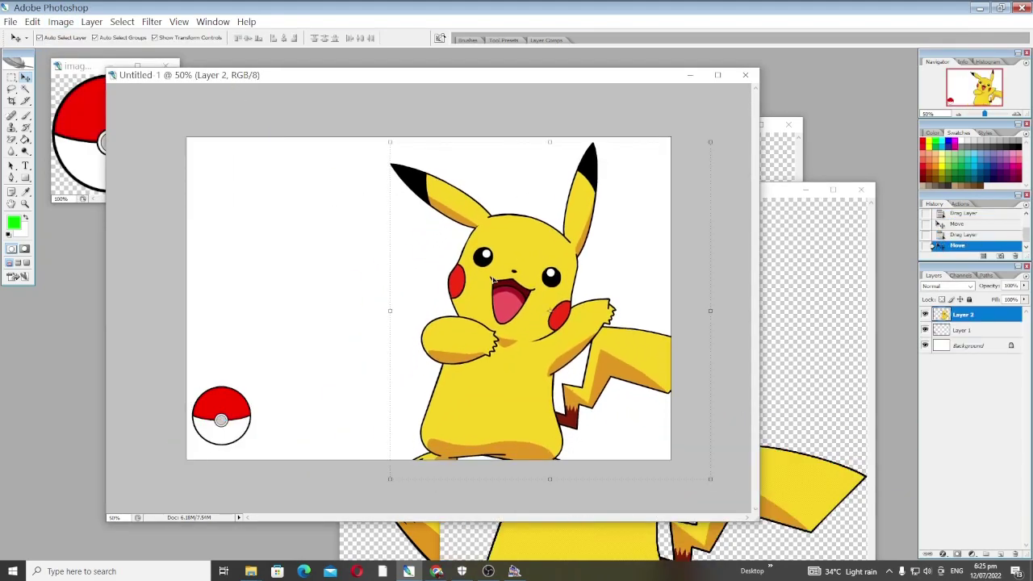
Scale down the waving Pikachu and place it in the lower-right corner of the canvas, partly past the edge
key("ctrl+minus")
left_click_drag(415, 418, 498, 327)
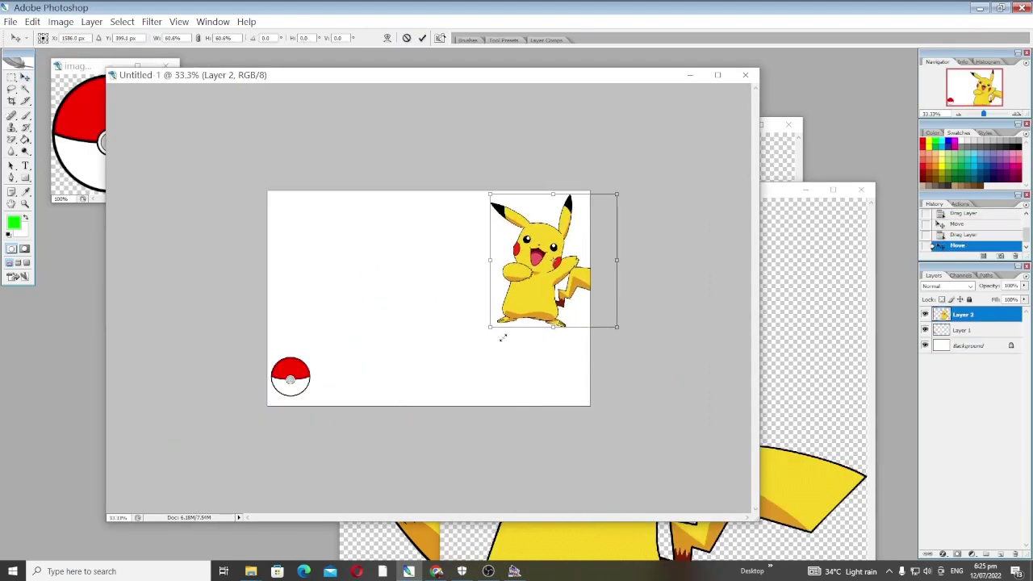
key("Return")
left_click_drag(547, 240, 547, 316)
key("ctrl+t")
left_click_drag(592, 223, 624, 292)
key("Return")
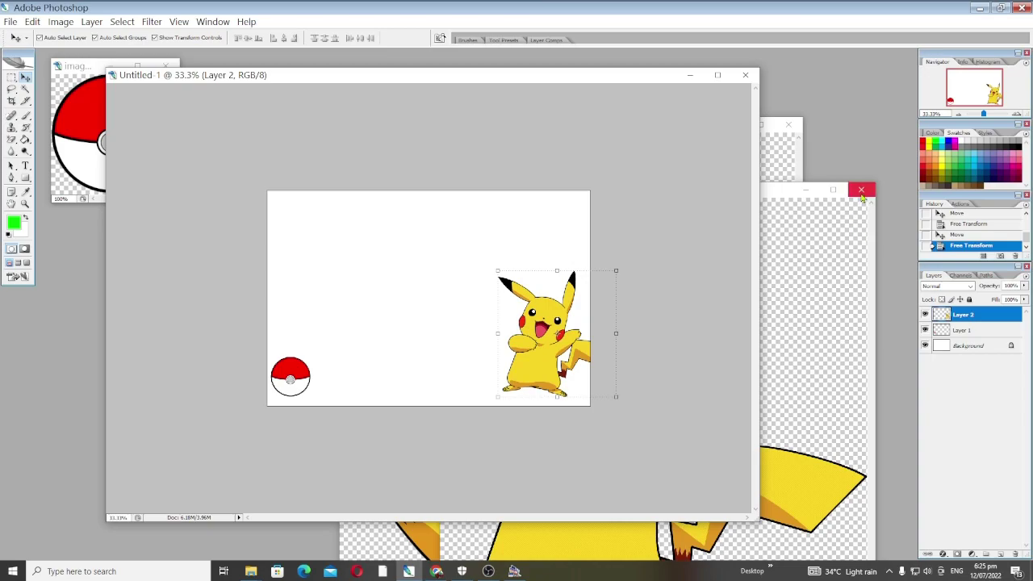
Close the waving Pikachu source image, bring the sitting Pikachu into the Untitled-1 canvas and order its layer beneath Layer 1
left_click(860, 189)
left_click(519, 223)
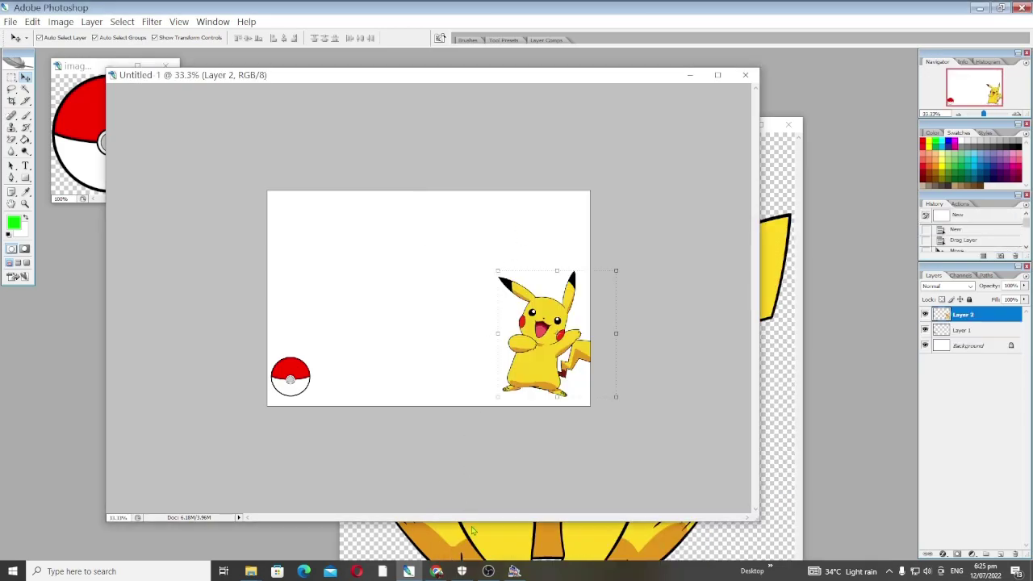
left_click_drag(286, 328, 315, 375)
left_click_drag(934, 324, 961, 348)
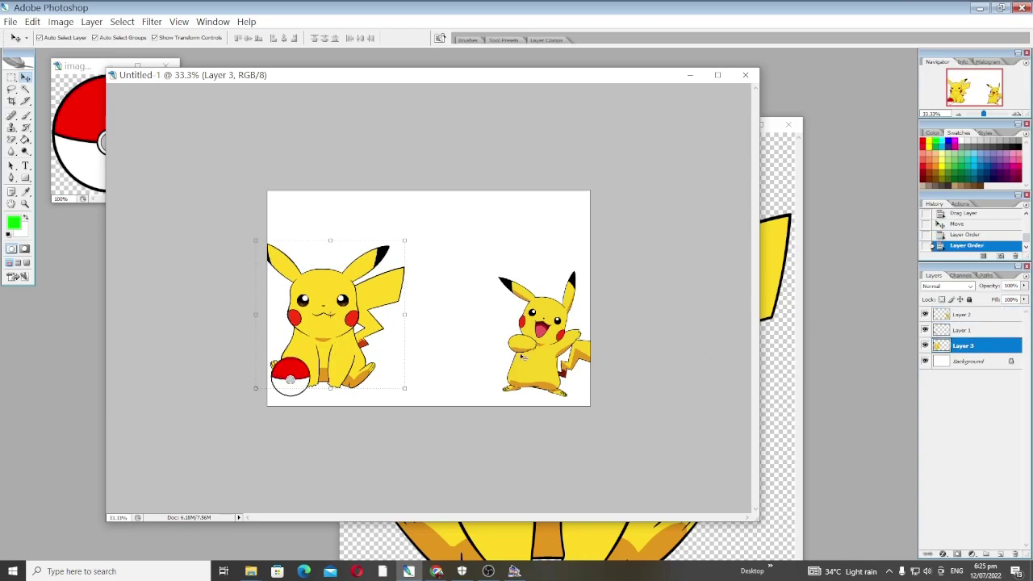
Scale the sitting Pikachu to about 60% in the lower-left corner and move the Poké Ball beside the waving Pikachu
left_click_drag(335, 329, 327, 347)
key("ctrl+t")
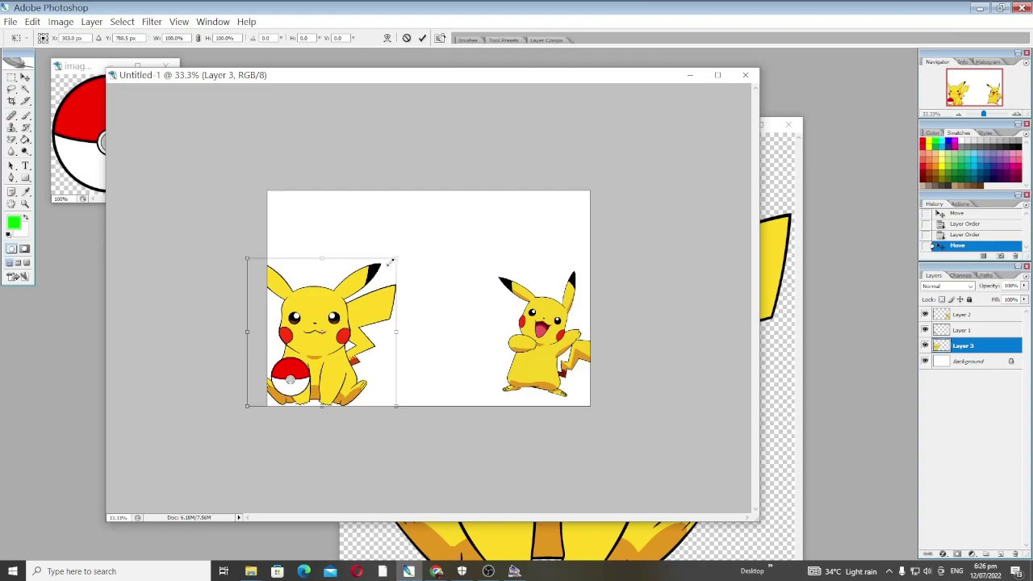
left_click_drag(393, 260, 399, 314)
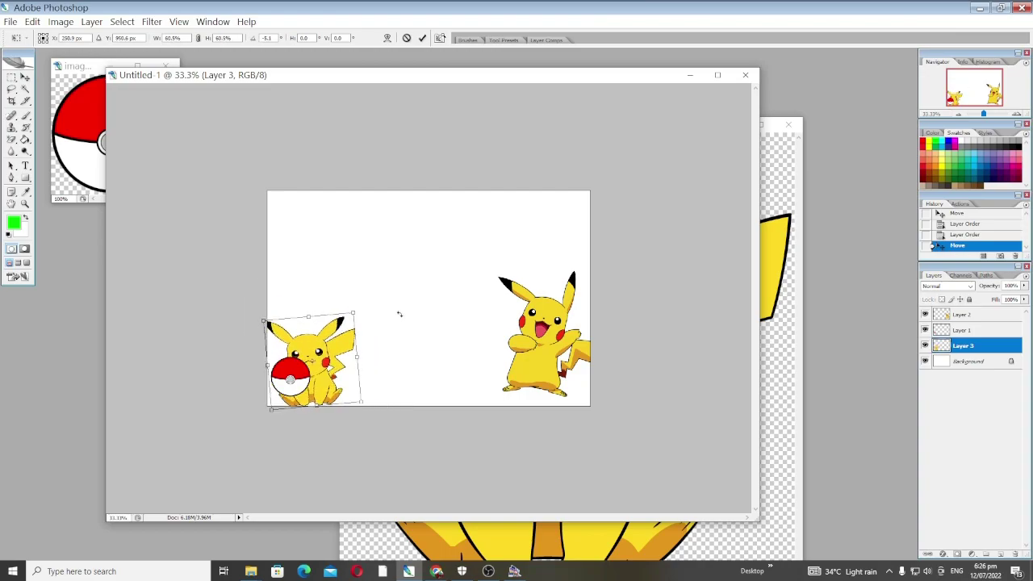
left_click_drag(328, 365, 486, 370)
key("Return")
Fill a new layer directly above the Background with yellow sampled from the waving Pikachu
left_click(25, 138)
left_click(543, 300, "alt")
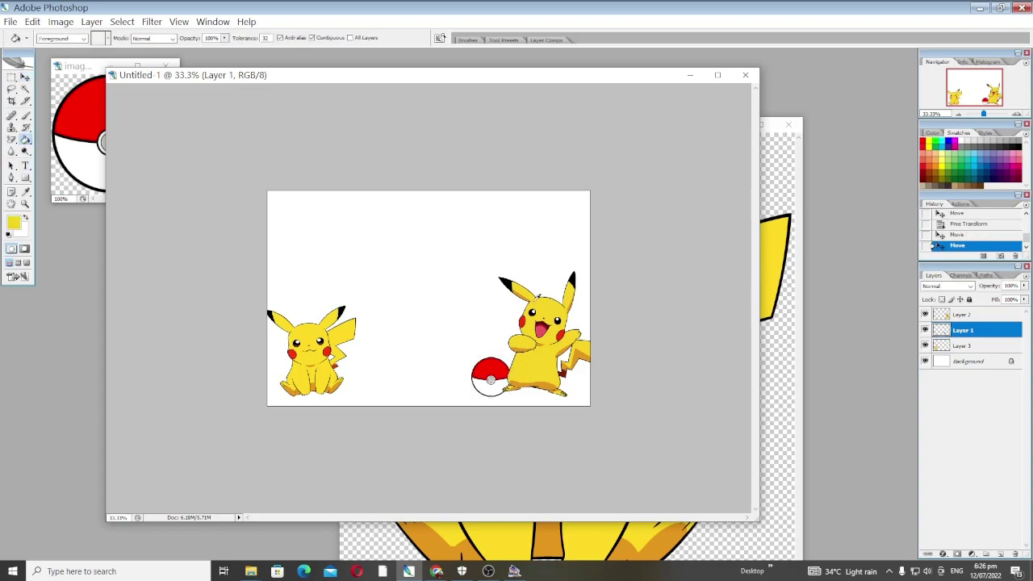
left_click(965, 363)
left_click(999, 555)
left_click(505, 325)
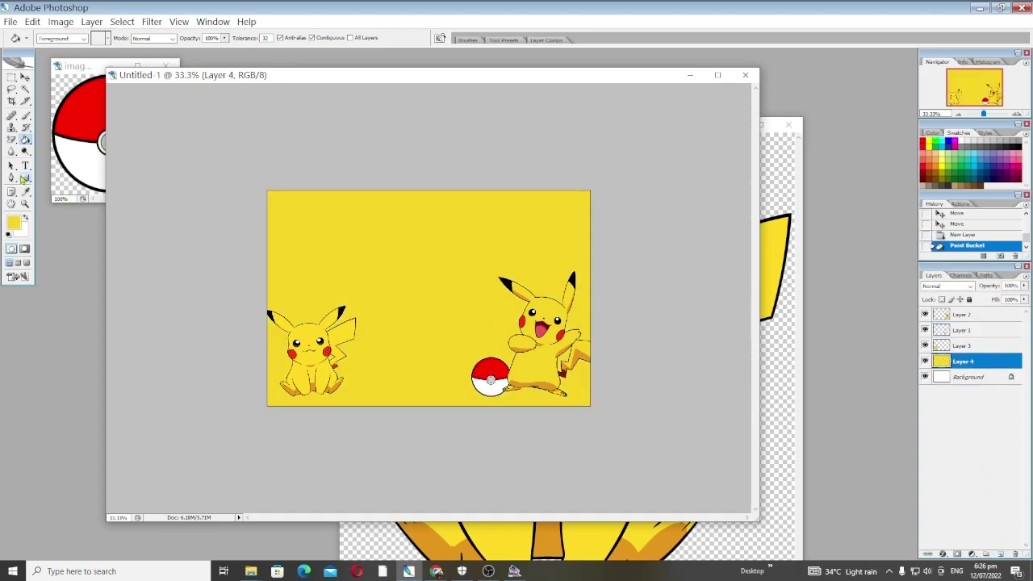
Set the Rounded Rectangle tool to a 30 px corner radius, drawing trial outlines and undoing them
left_click(25, 178)
left_click(64, 184)
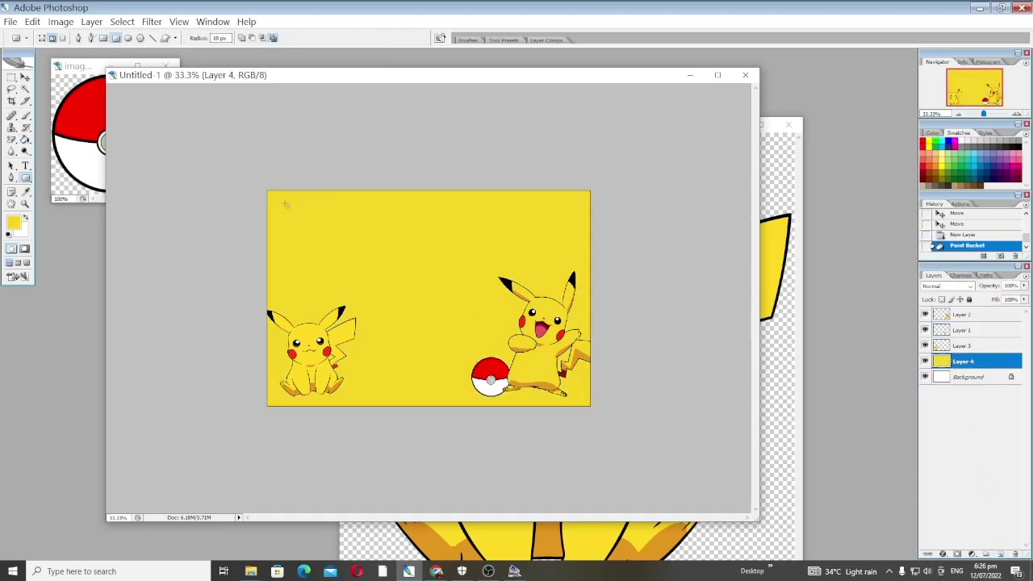
left_click_drag(282, 208, 331, 331)
key("ctrl+z")
left_click(218, 39)
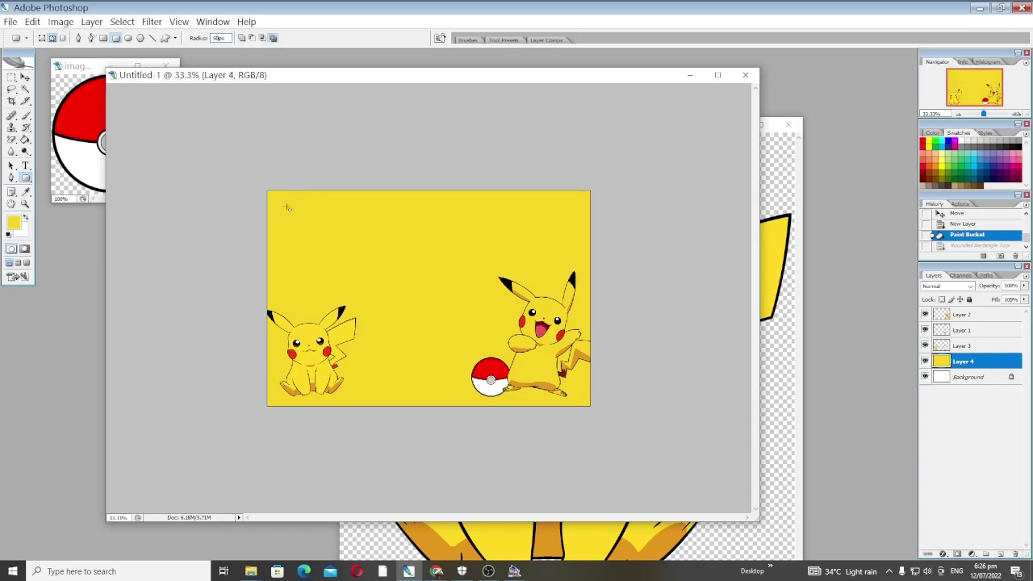
left_click_drag(288, 207, 521, 386)
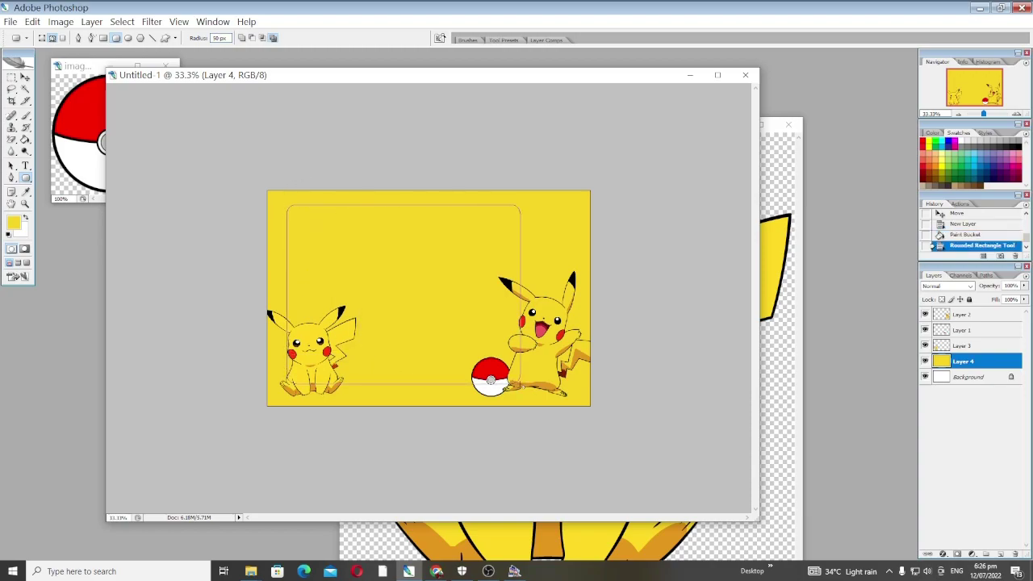
key("ctrl+z")
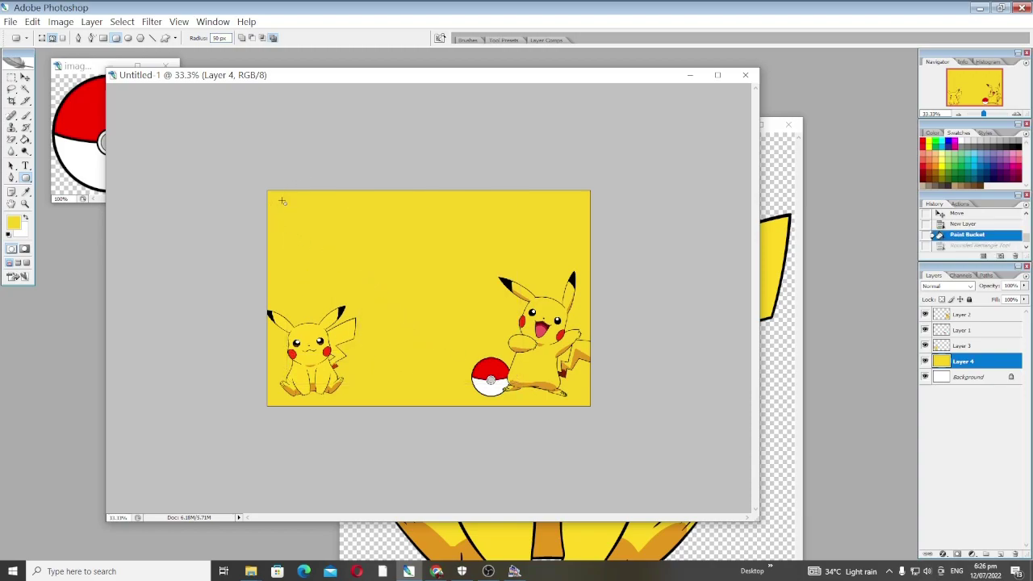
Cut a rounded rectangular opening out of the yellow layer just inside the canvas edges, and delete the Background layer
left_click_drag(280, 203, 580, 396)
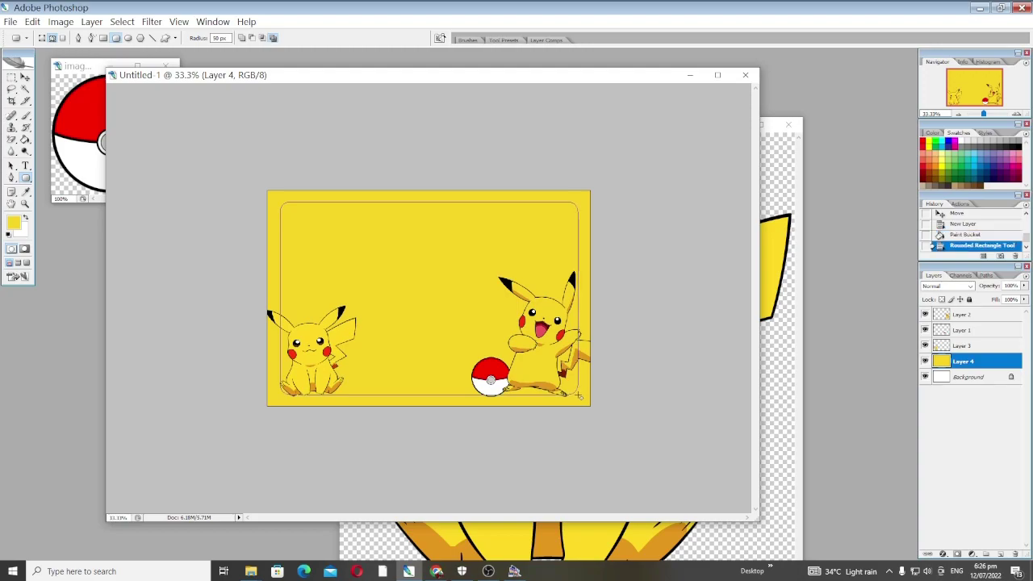
key("ctrl+Return")
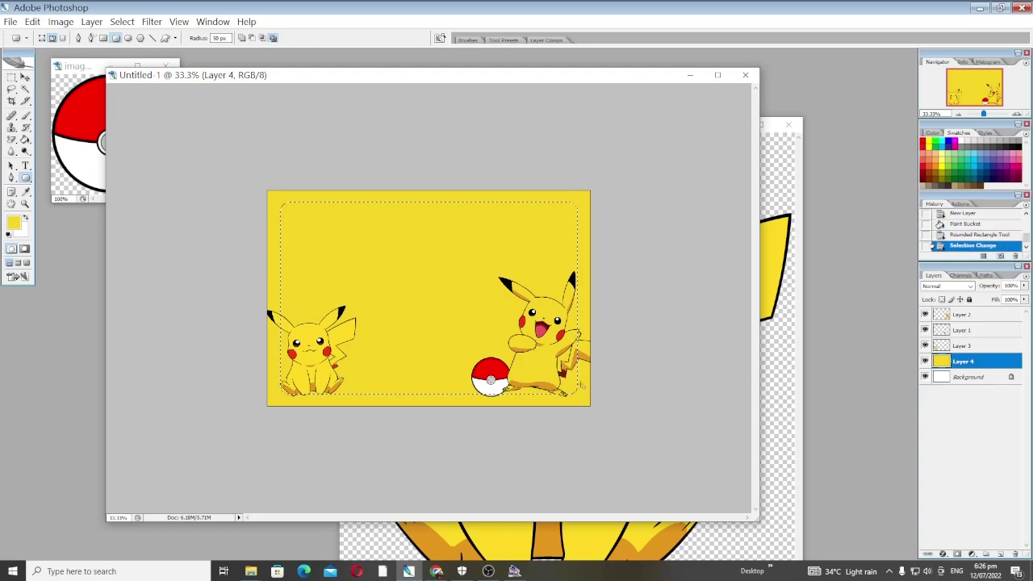
key("Delete")
key("ctrl+d")
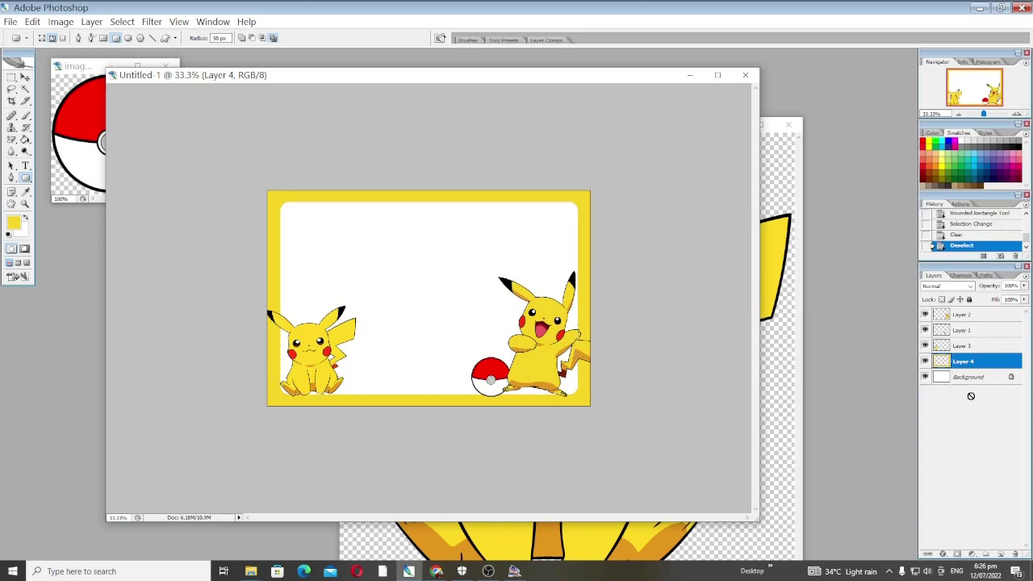
left_click(1014, 551)
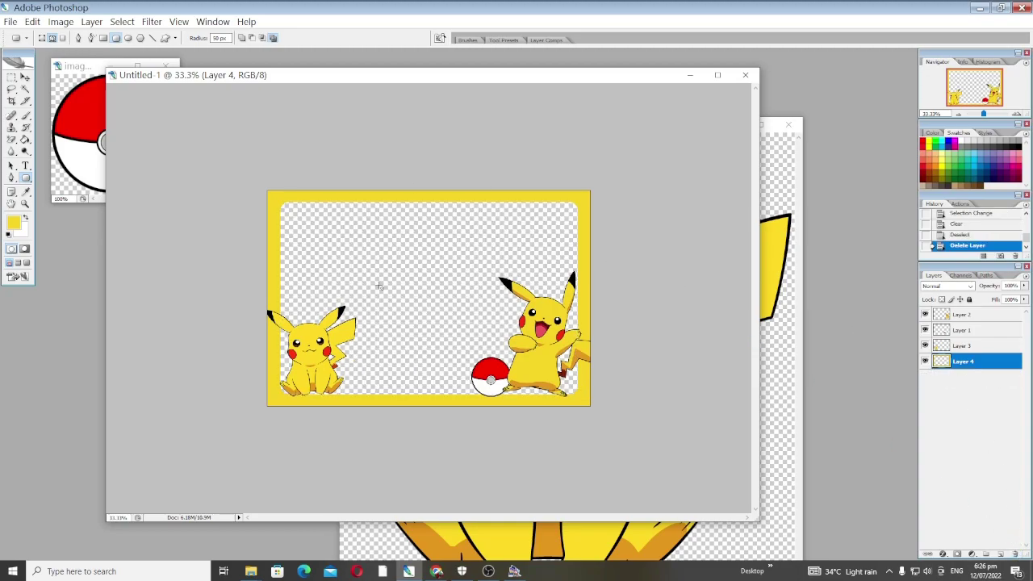
Nudge the sitting Pikachu toward the corner, duplicate the Poké Ball beside it, and order the copy beneath the sitting Pikachu's layer
key("v")
left_click_drag(326, 351, 317, 356)
left_click_drag(490, 382, 336, 378)
key("ctrl+j")
left_click_drag(953, 331, 952, 369)
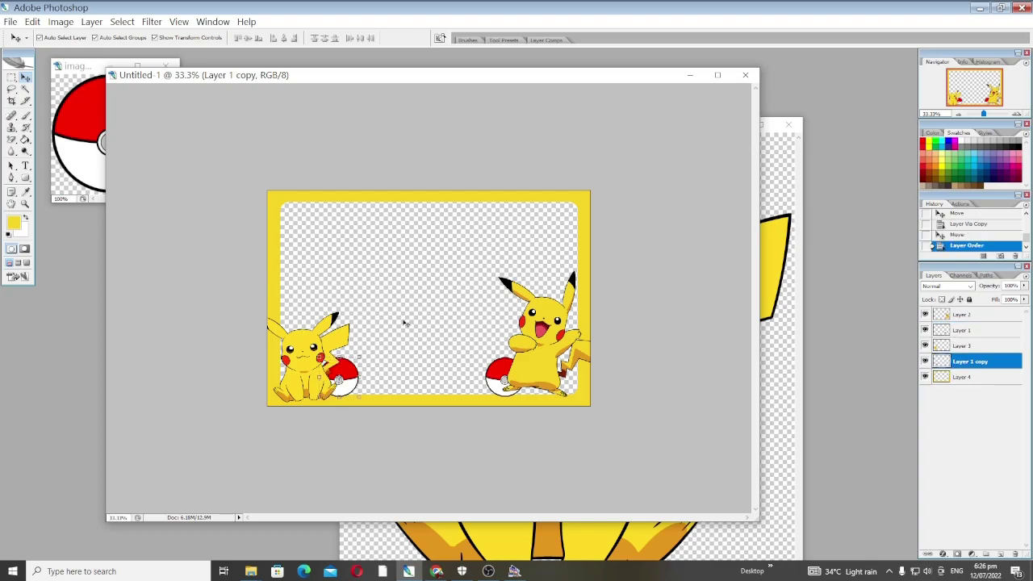
Bring the Pokémon logo into the frame canvas, scale it down, and place it between the two Poké Balls along the lower border
left_click(490, 572)
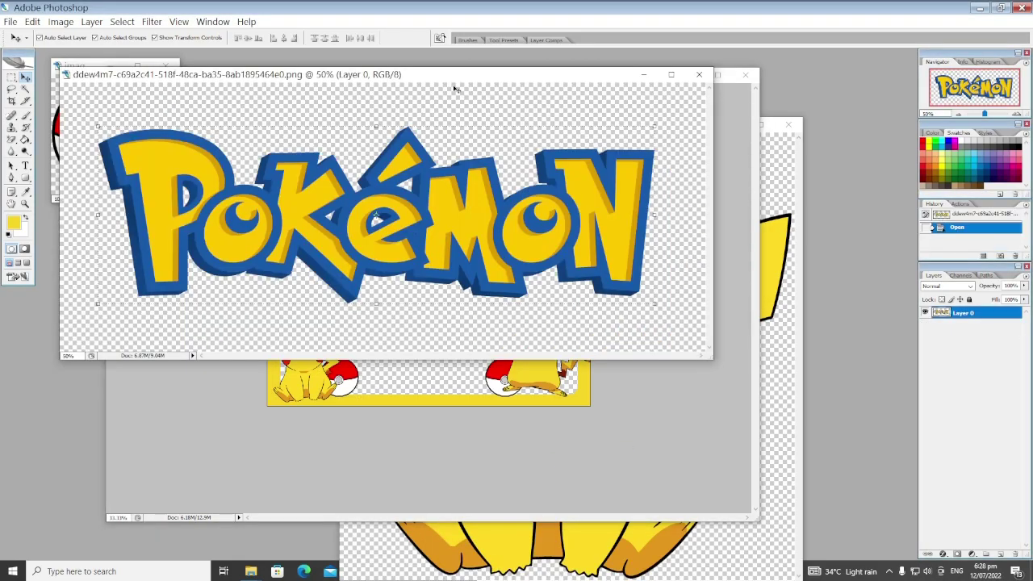
key("Tab")
left_click_drag(484, 111, 801, 305)
left_click_drag(509, 424, 356, 366)
key("Tab")
left_click(681, 439)
left_click_drag(681, 439, 438, 359)
key("Return")
left_click_drag(371, 338, 478, 383)
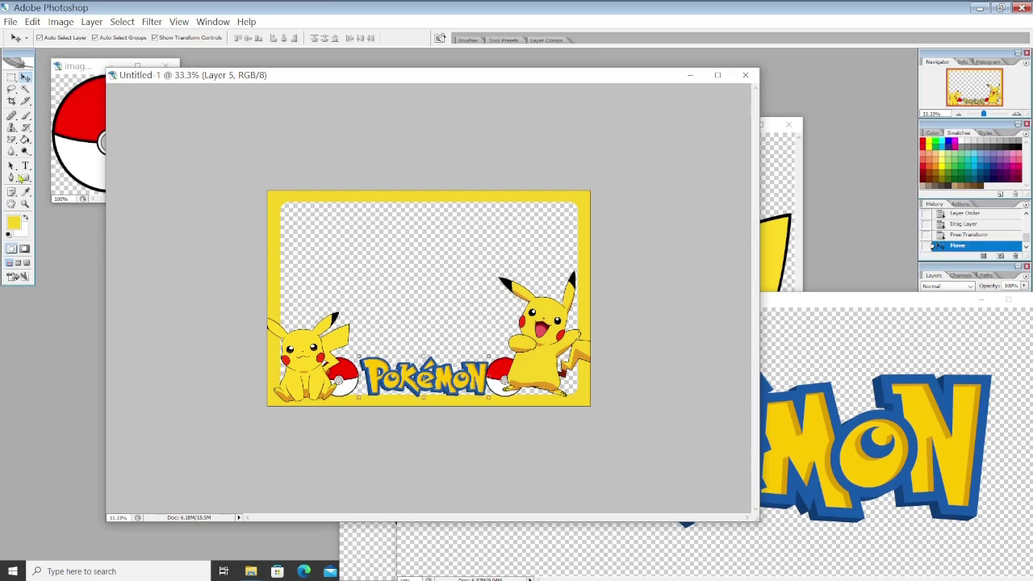
Fill a new layer directly above the yellow frame layer with blue sampled from the Pokémon logo's outline
left_click(25, 141)
key("F7")
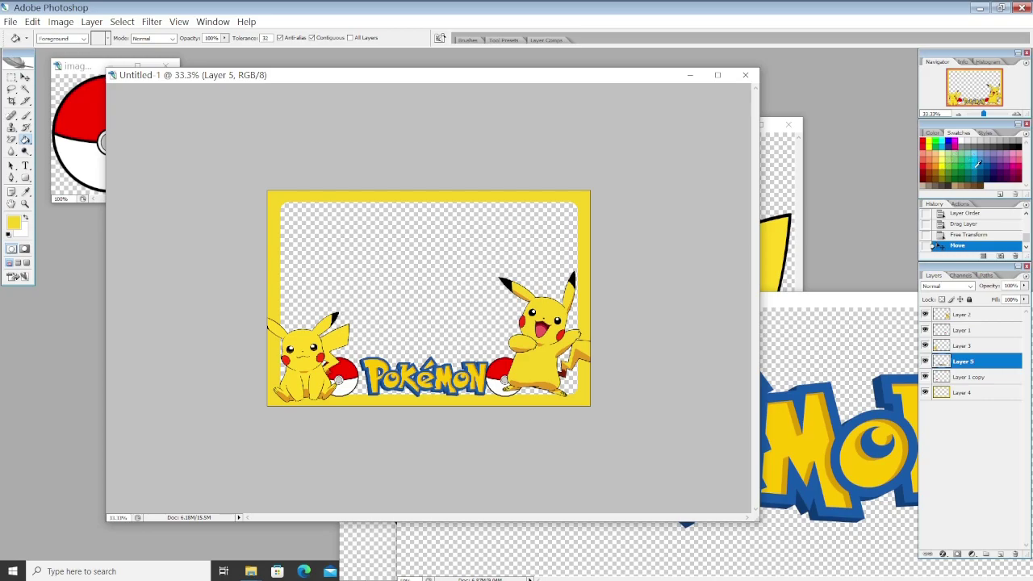
left_click(835, 396, "alt")
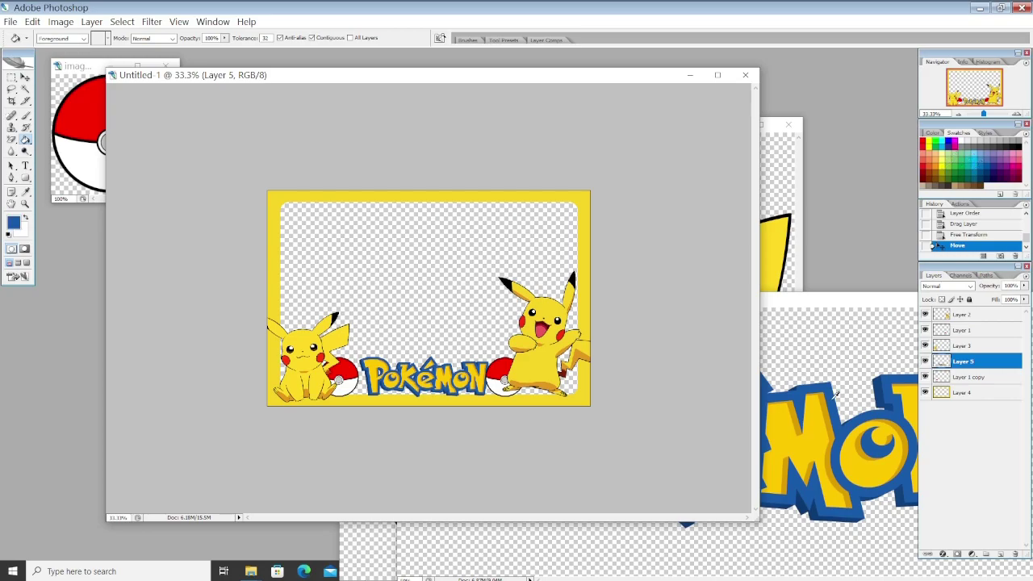
left_click(963, 393)
left_click(1001, 555)
left_click(411, 277)
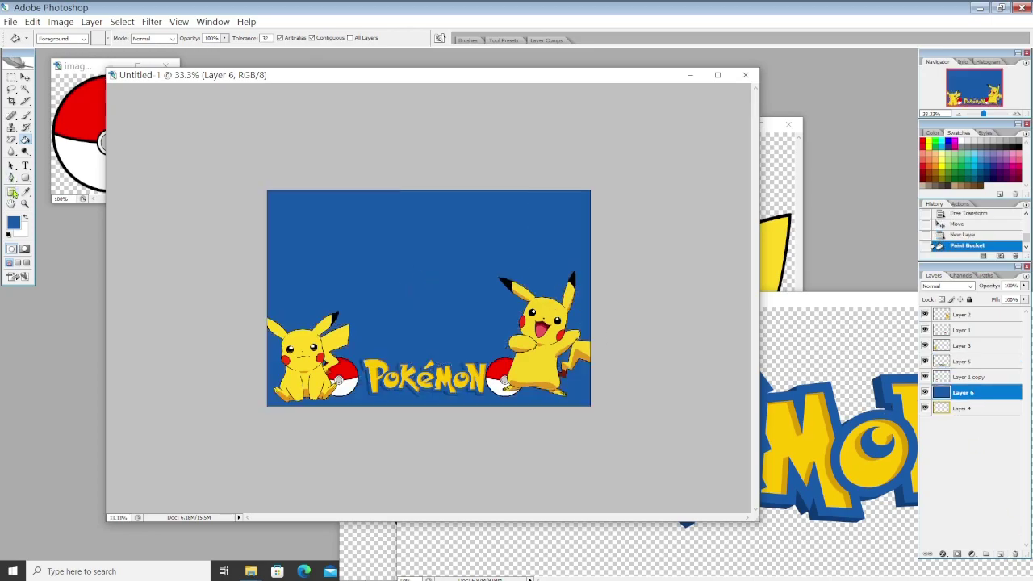
Cut a wide ellipse extending past both canvas sides out of the blue layer, leaving a curved blue band along the lower edge
left_click_drag(25, 179, 57, 198)
key("Tab")
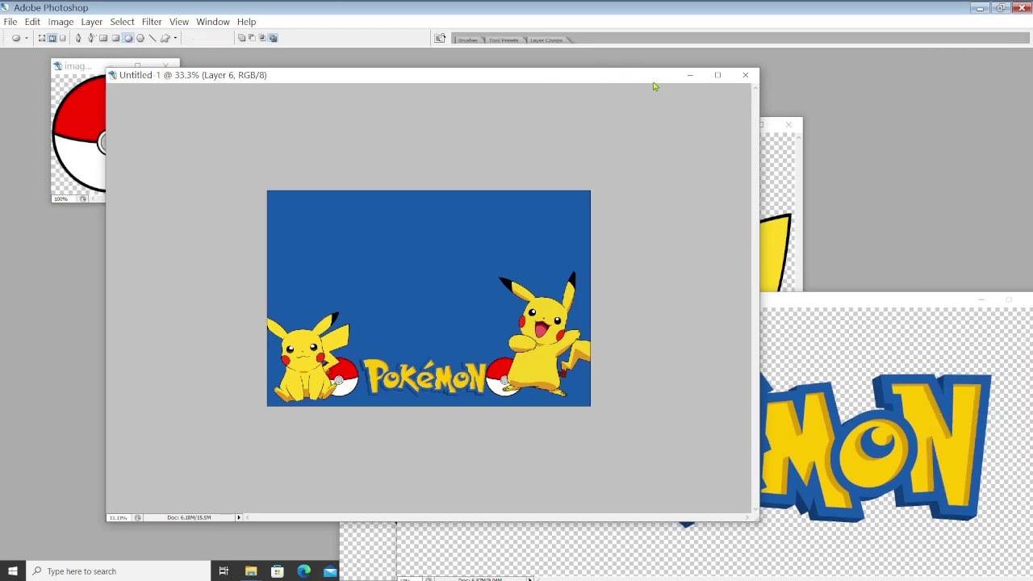
left_click(718, 75)
key("Tab")
key("ctrl+plus")
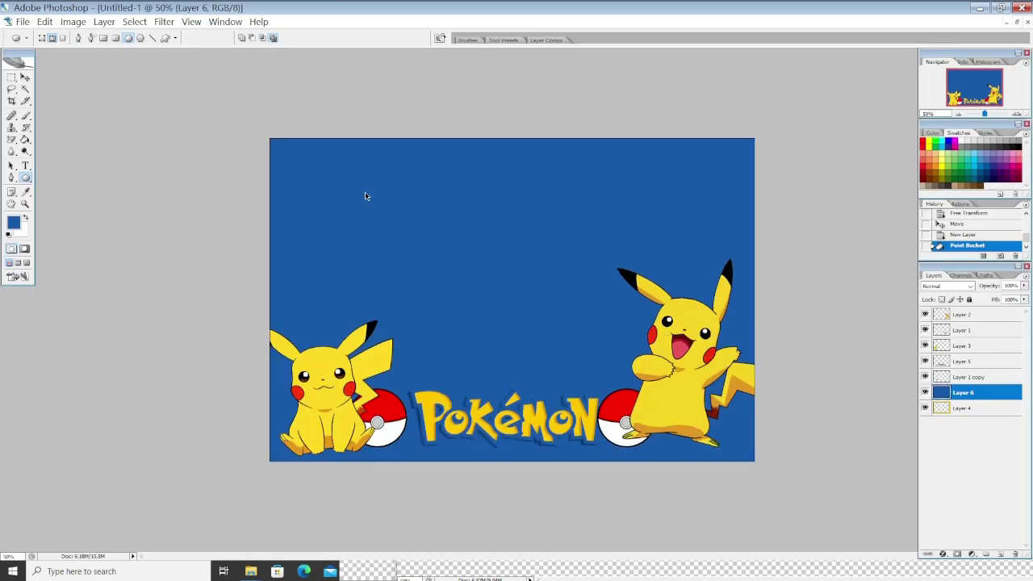
left_click_drag(91, 108, 888, 440)
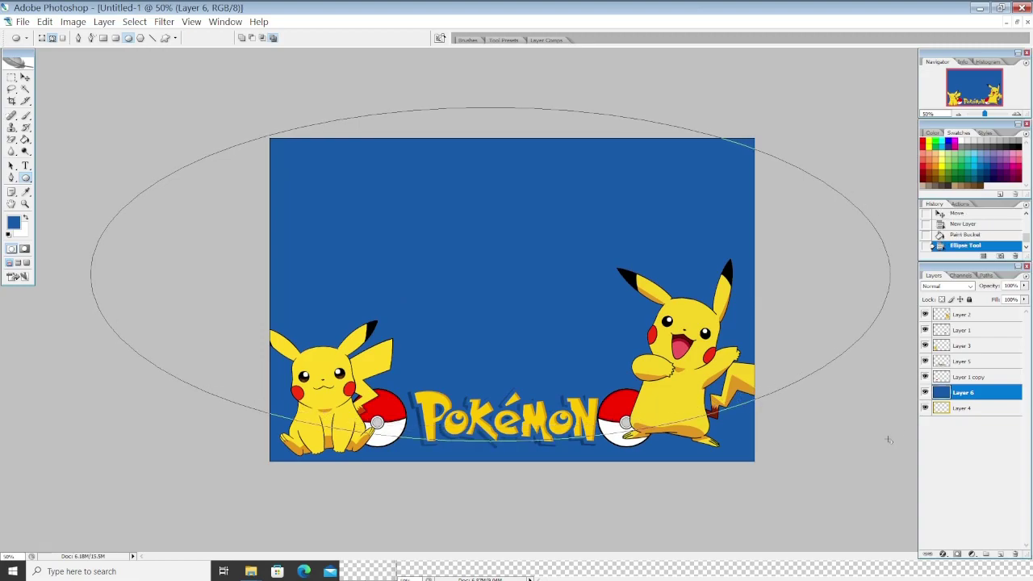
key("ctrl+Return")
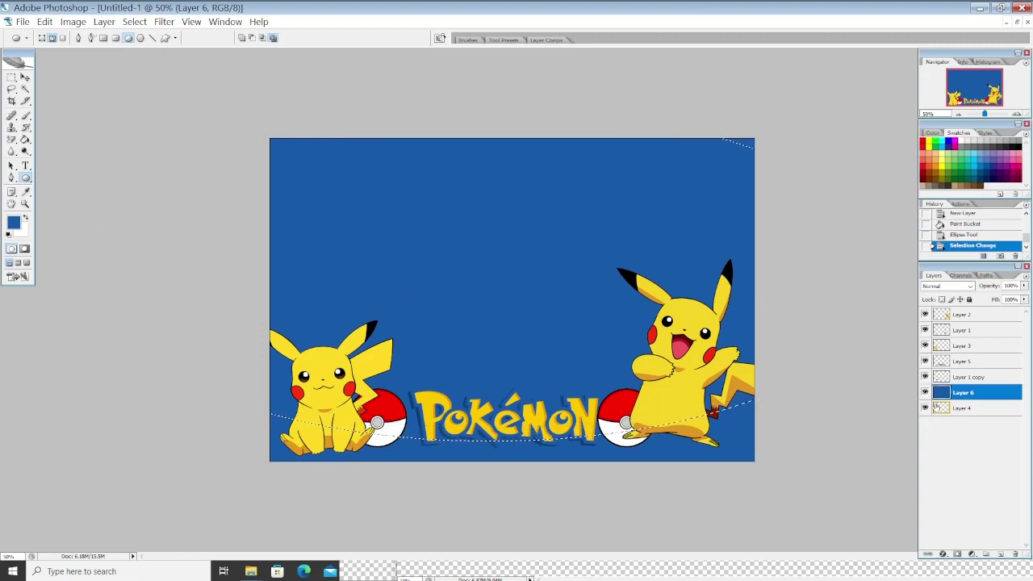
key("Delete")
key("ctrl+d")
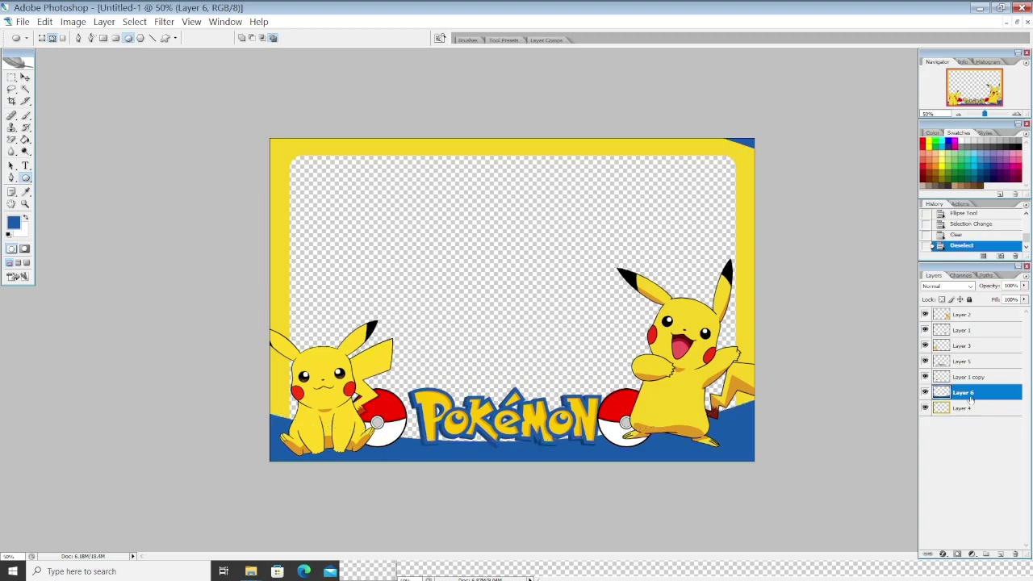
Order the blue layer beneath the yellow frame layer, nudge it slightly upward, and deselect it
left_click_drag(967, 409, 966, 413)
key("v")
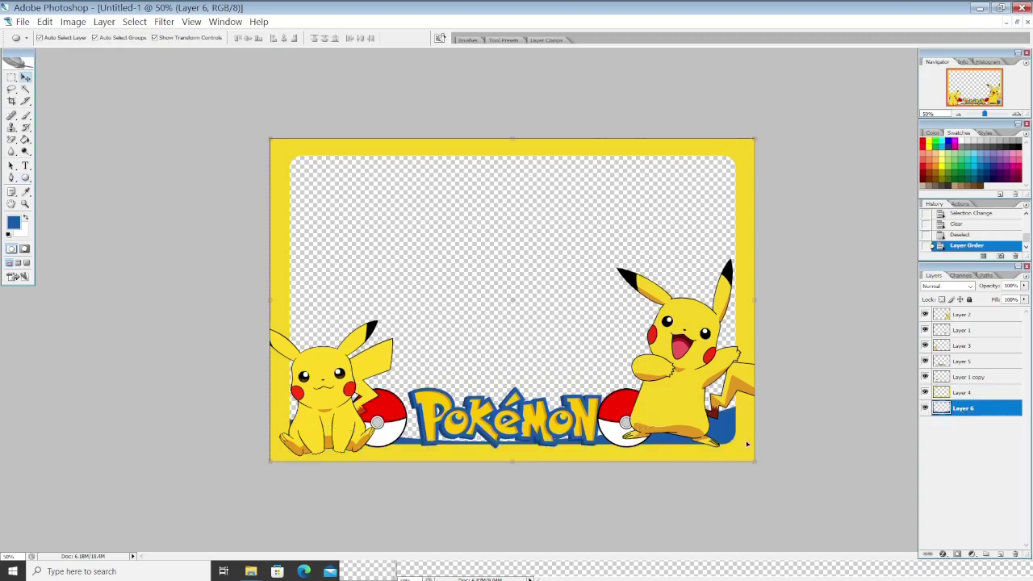
left_click_drag(728, 425, 730, 421)
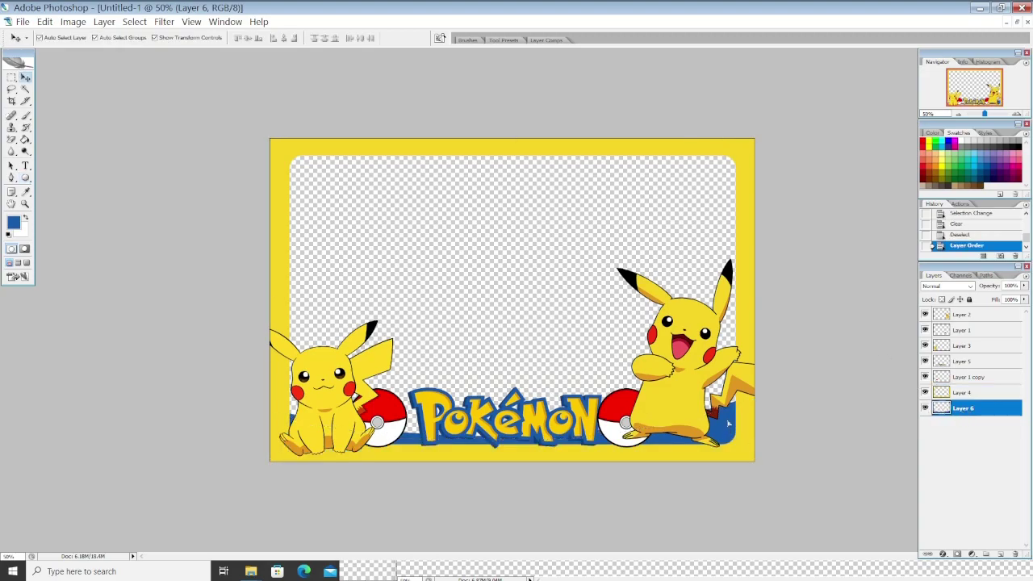
left_click(802, 299)
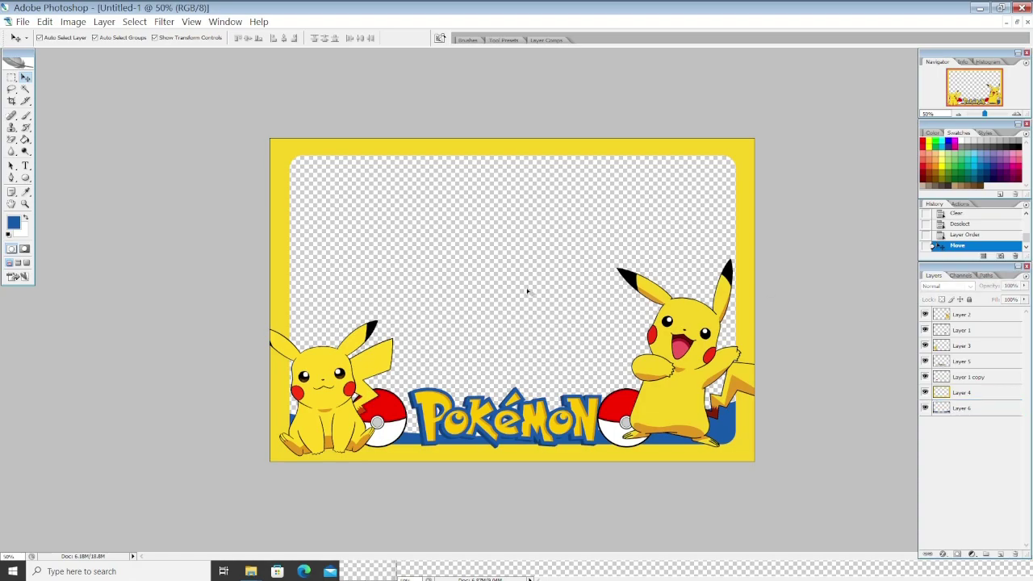
Save the frame design to the Desktop as a non-interlaced PNG named pikachu
key("ctrl+shift+s")
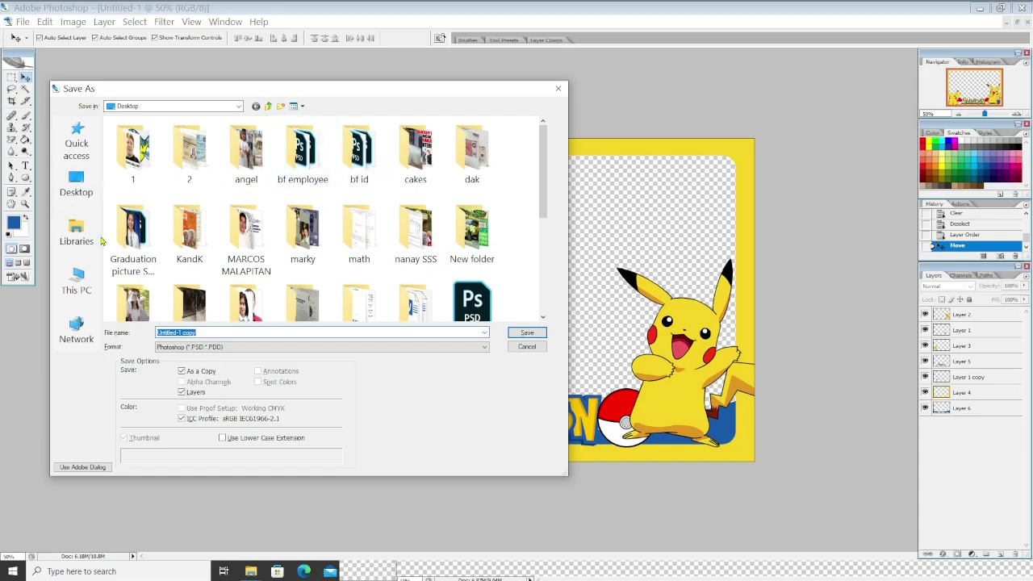
left_click(71, 187)
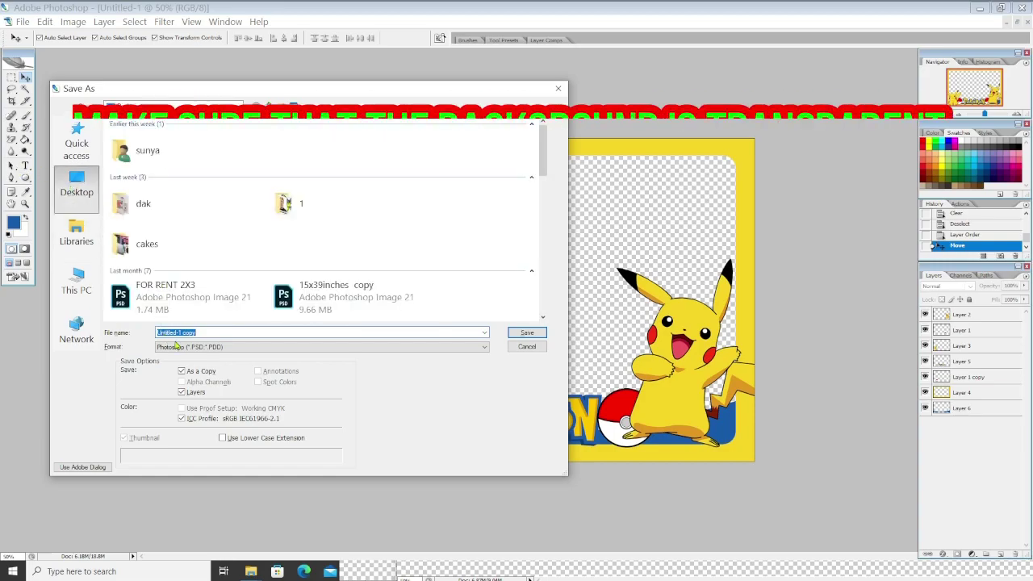
left_click(212, 333)
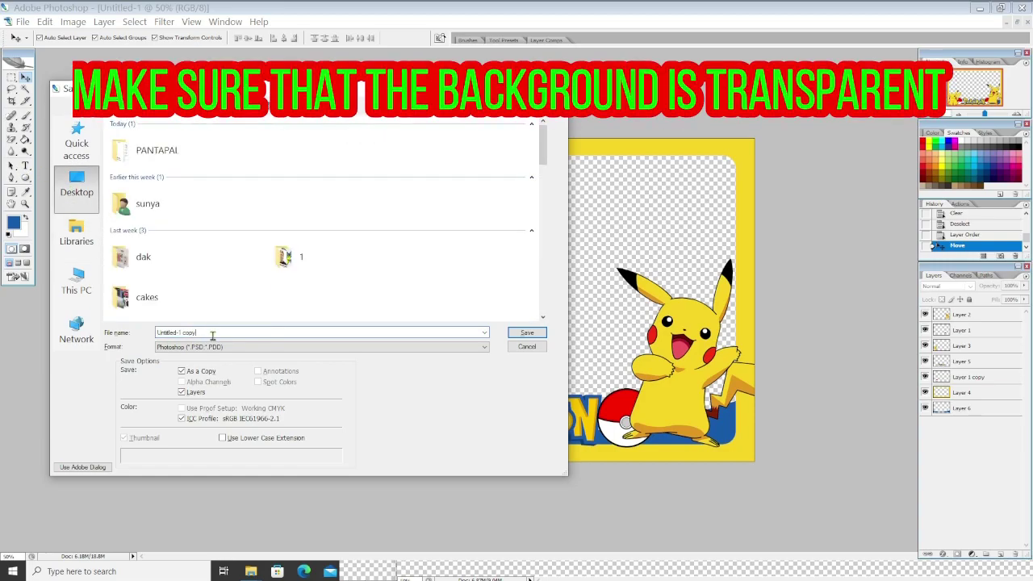
left_click_drag(213, 333, 32, 343)
type("pic")
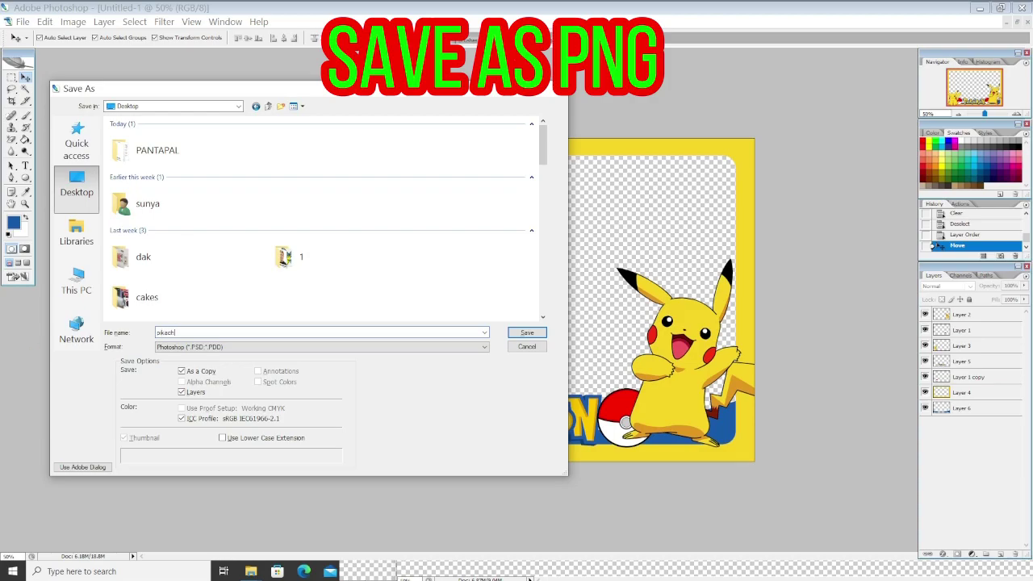
key("Tab")
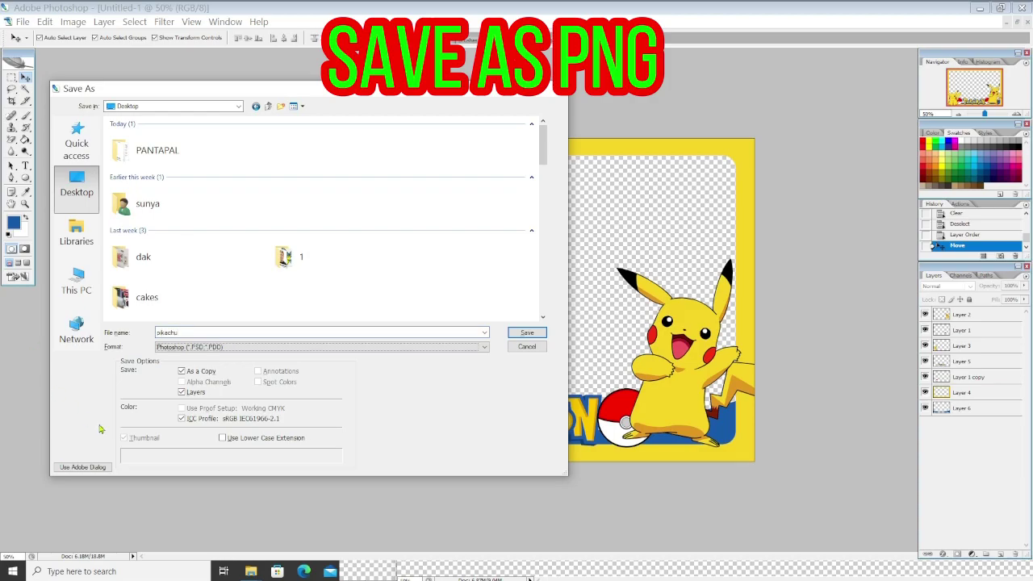
left_click(193, 347)
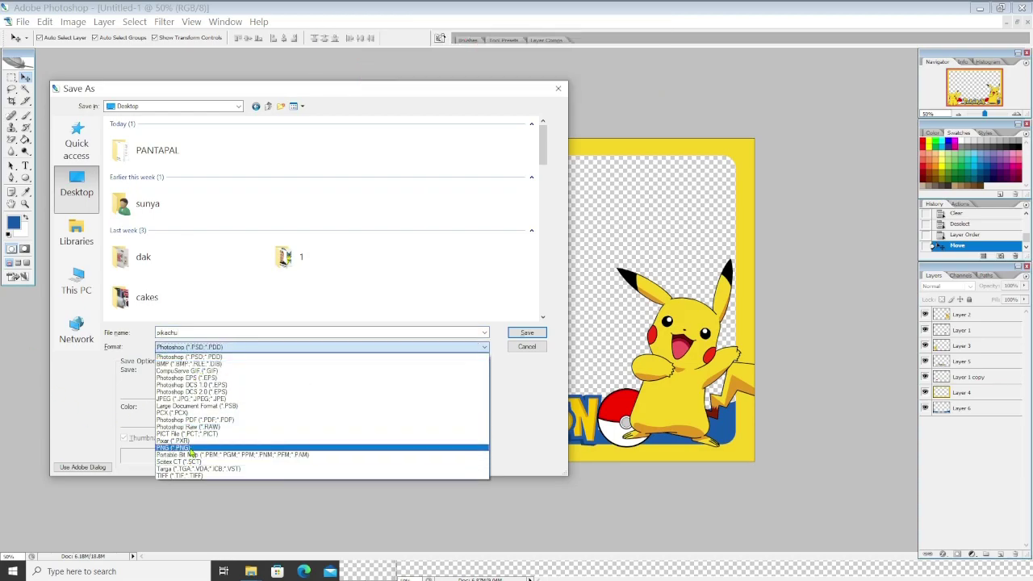
left_click(190, 449)
left_click(527, 333)
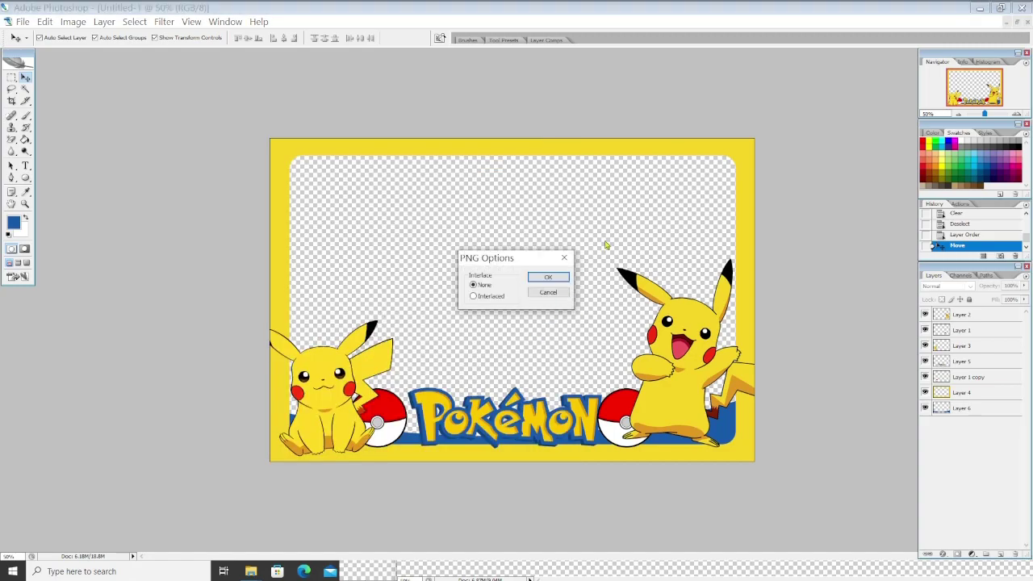
left_click(554, 278)
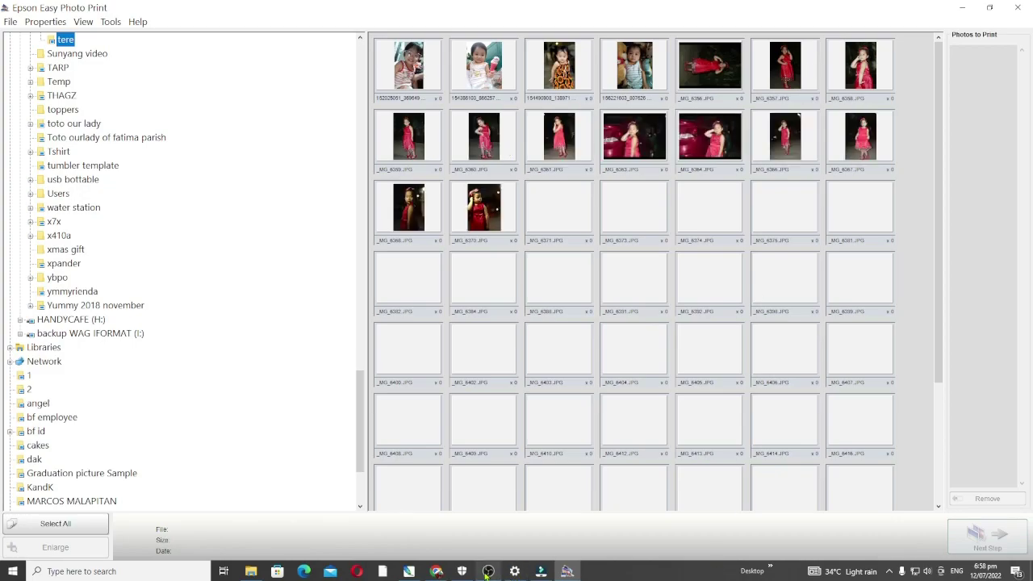
In Epson Easy Photo Print, select photos _MG_6392, _MG_6382, _MG_6423 and _MG_6426 for printing, one copy each, and continue to the print layout
mouse_move(488, 572)
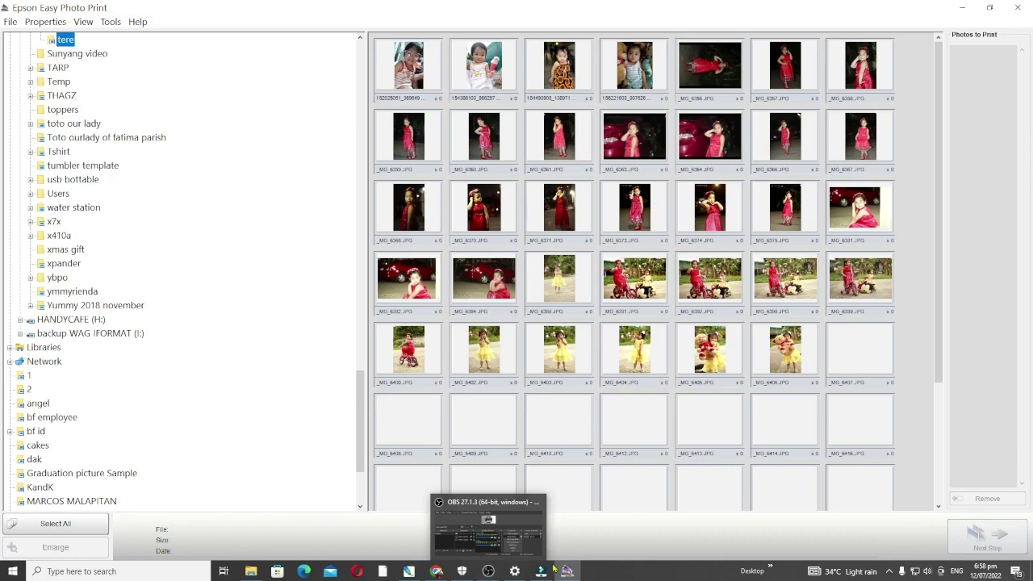
mouse_move(553, 570)
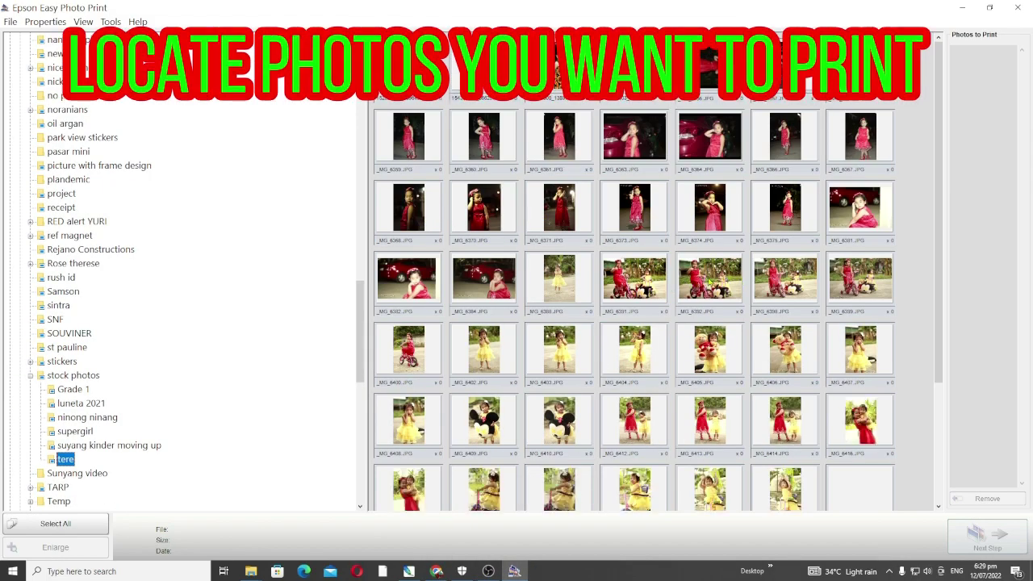
left_click(710, 292)
left_click(423, 288)
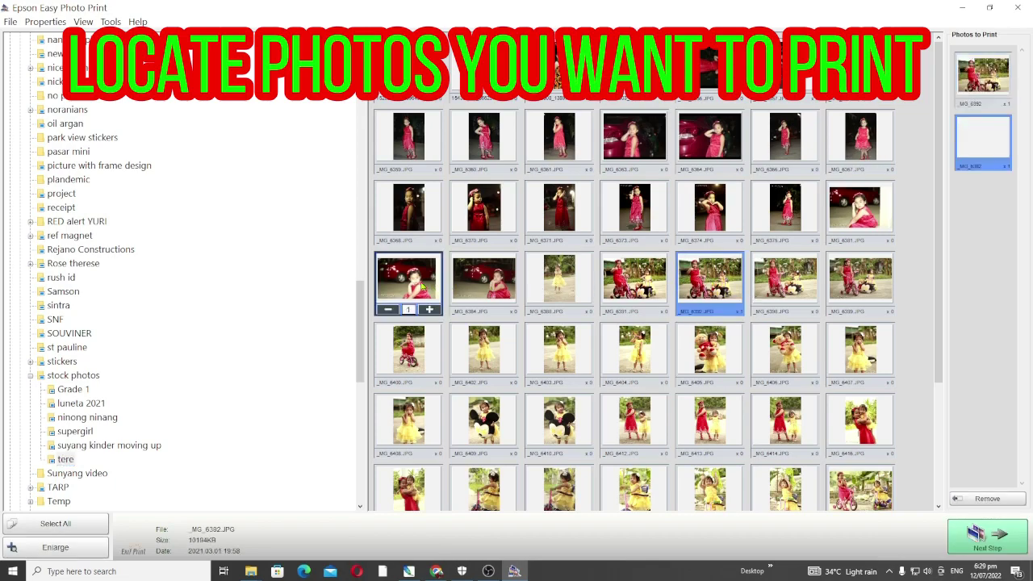
scroll(741, 368, "down", 2)
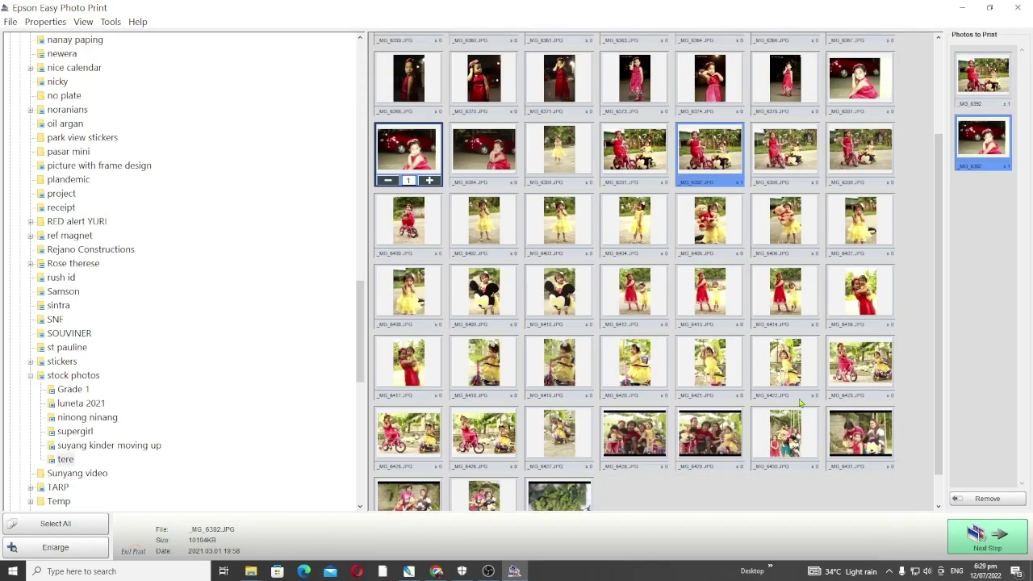
left_click(855, 376)
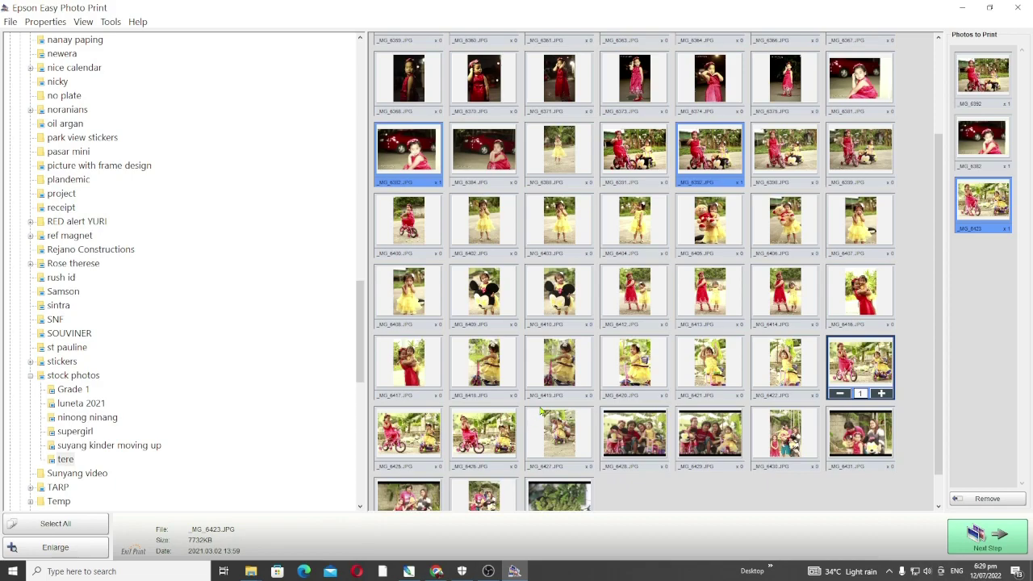
left_click(626, 438)
left_click(610, 464)
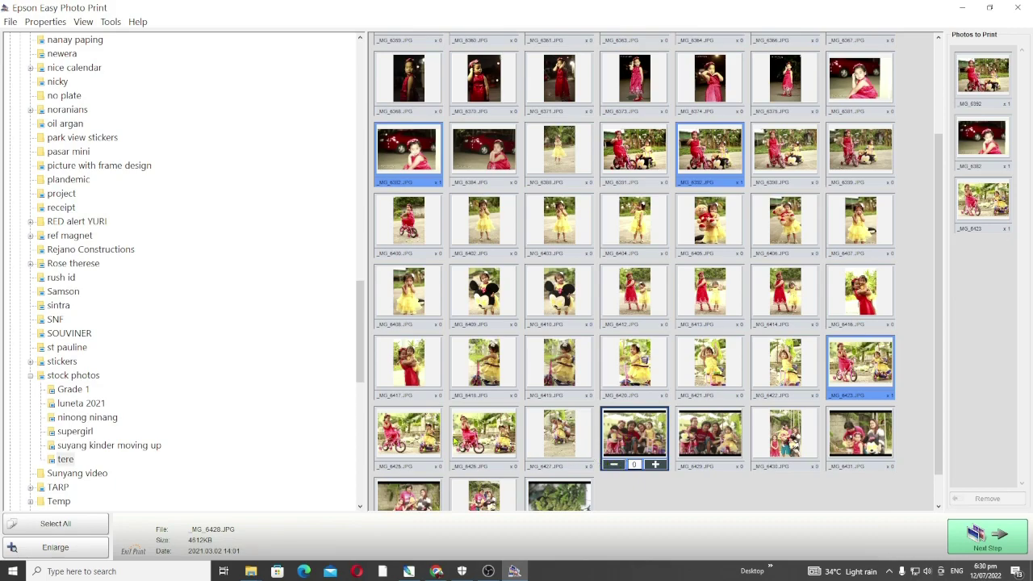
left_click(482, 440)
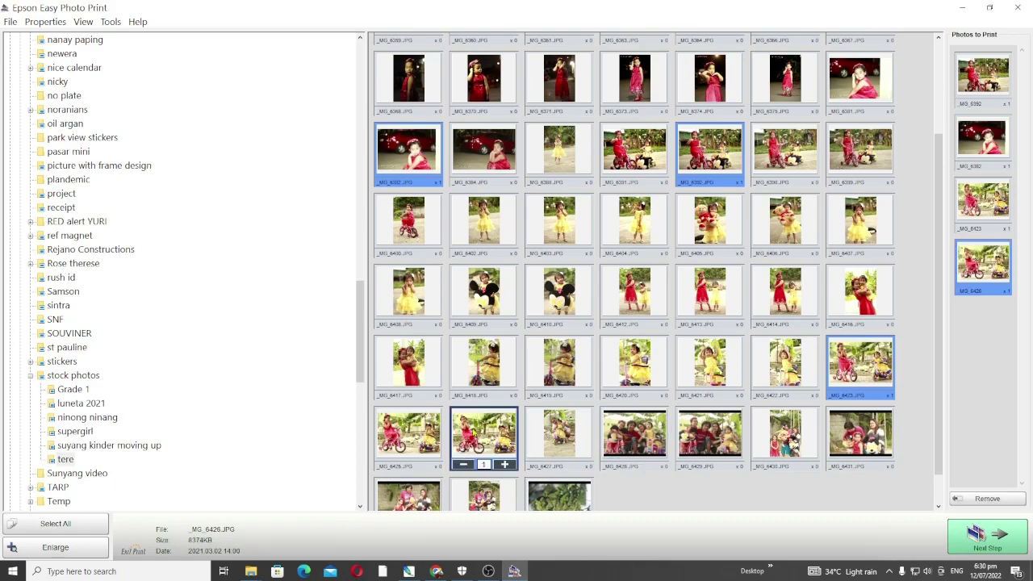
left_click(1009, 548)
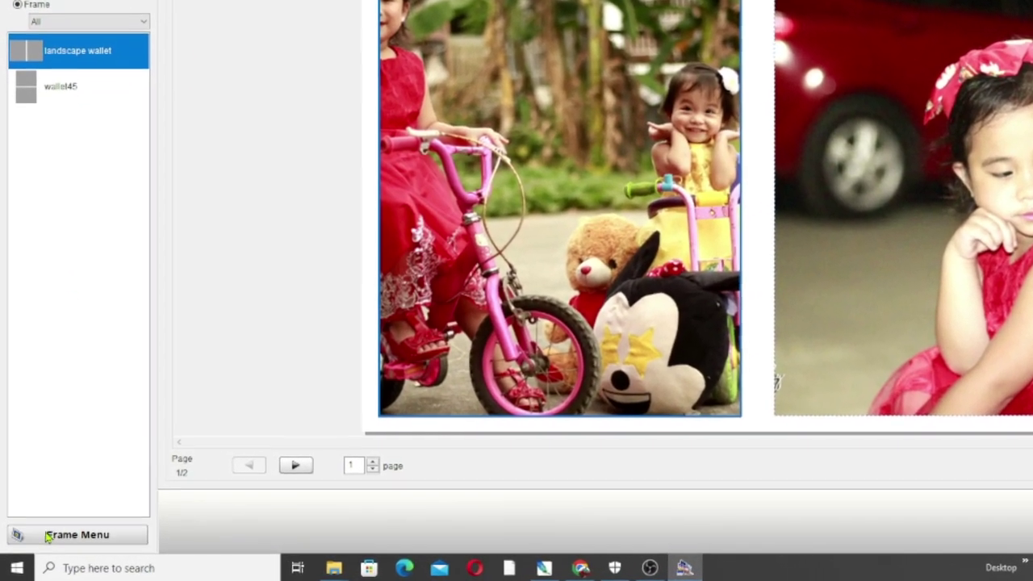
Create a new frame with horizontal paper direction and open it for editing
left_click(64, 537)
left_click(79, 474)
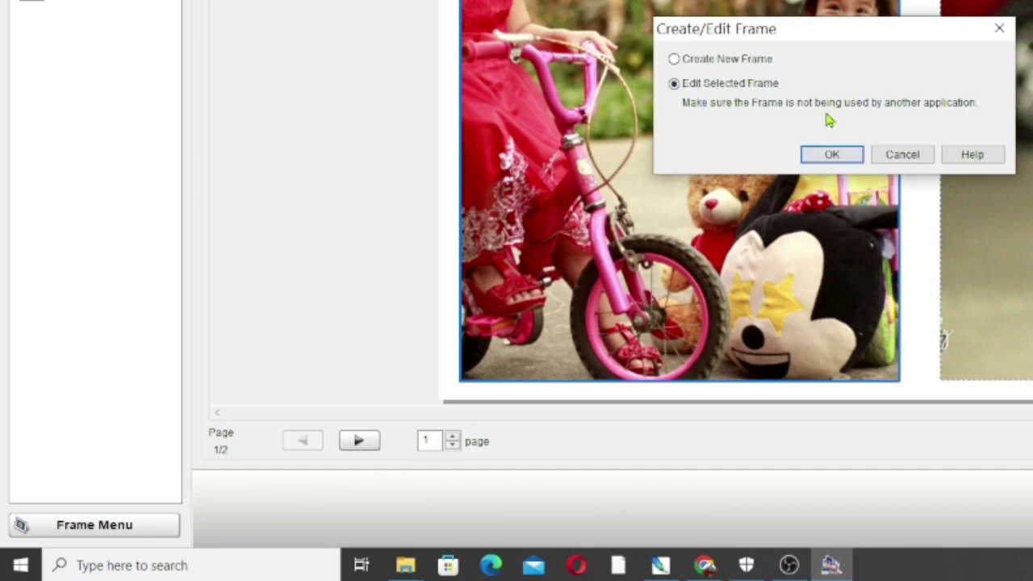
left_click(745, 60)
left_click(831, 154)
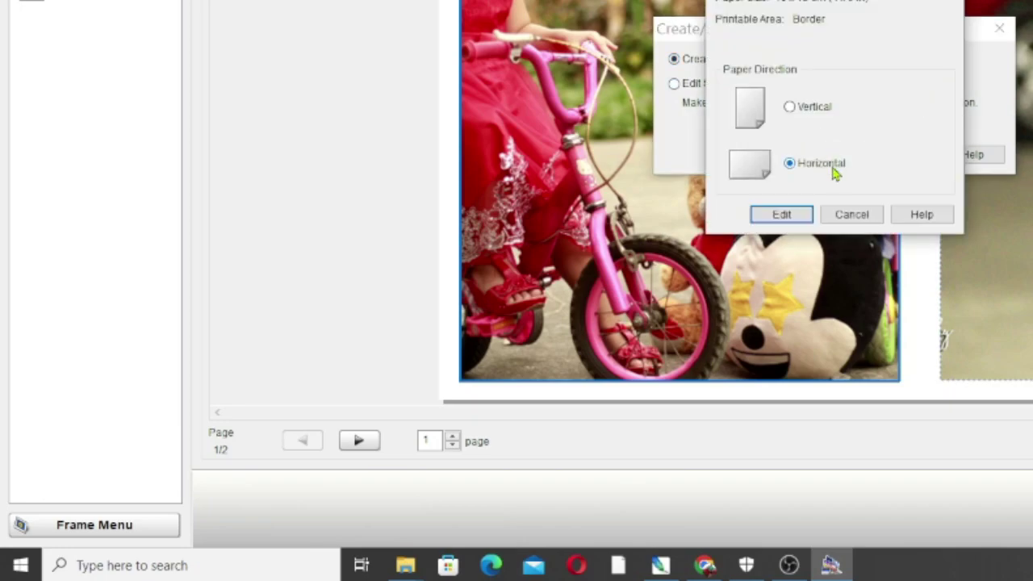
left_click(782, 214)
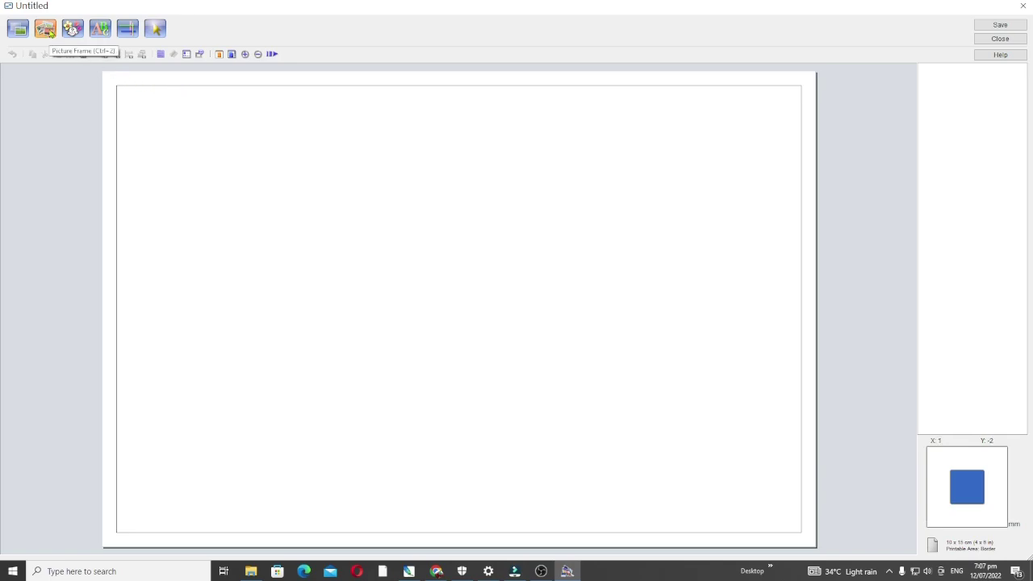
Draw a picture frame of about 146.2 x 95.7 mm filling the page's printable area
left_click(46, 29)
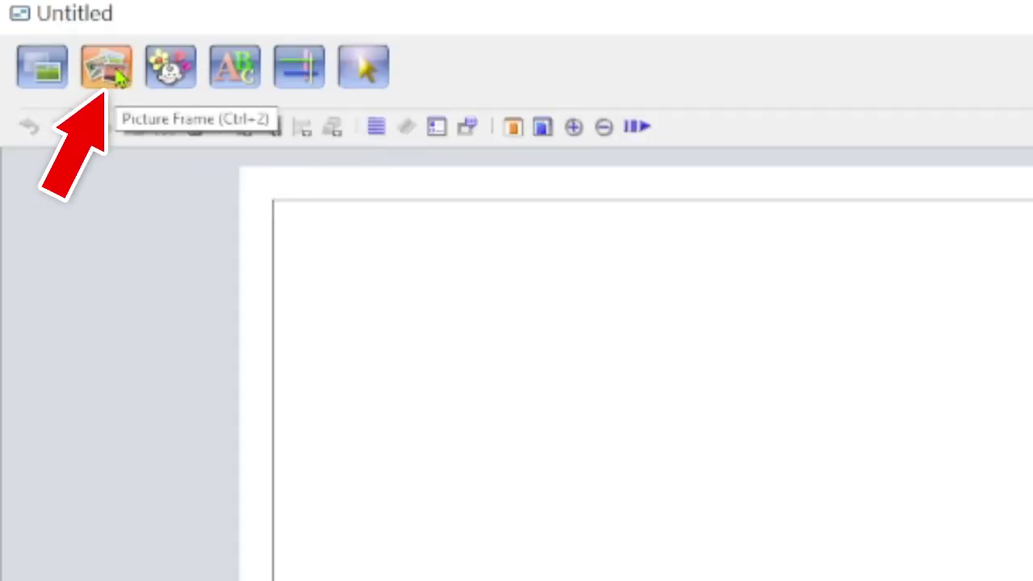
left_click(117, 74)
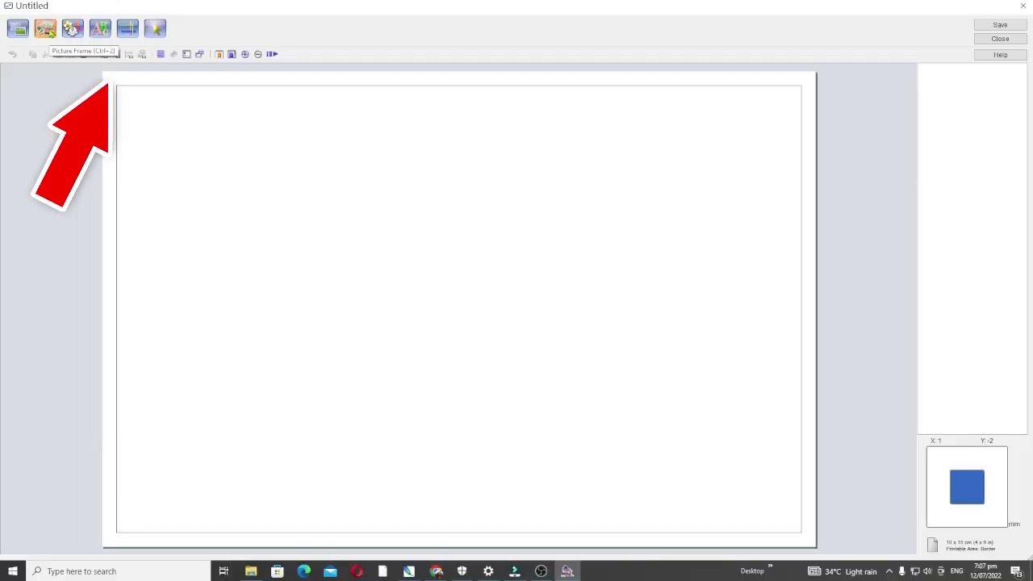
left_click(46, 30)
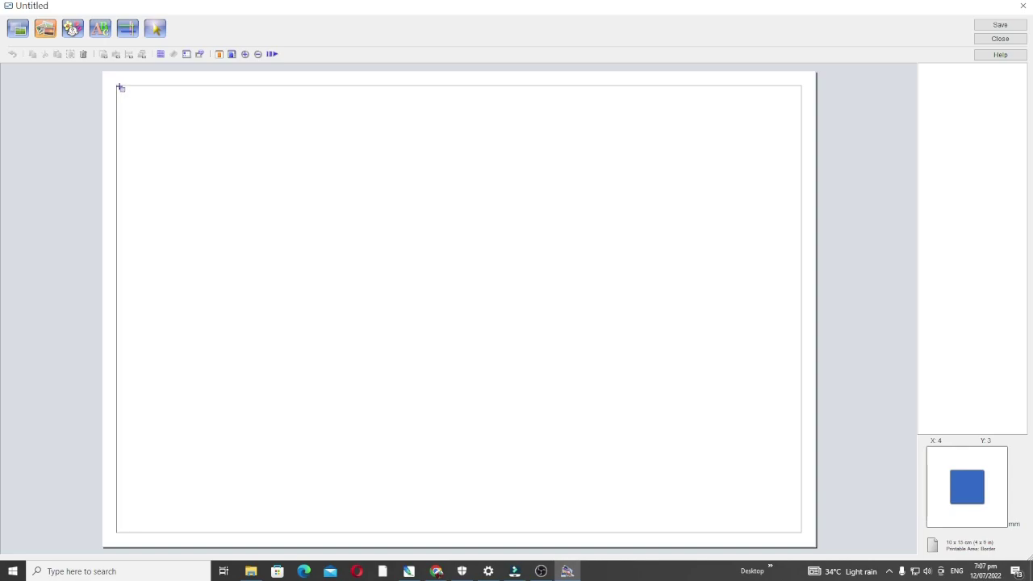
left_click_drag(118, 86, 800, 534)
left_click_drag(118, 87, 802, 533)
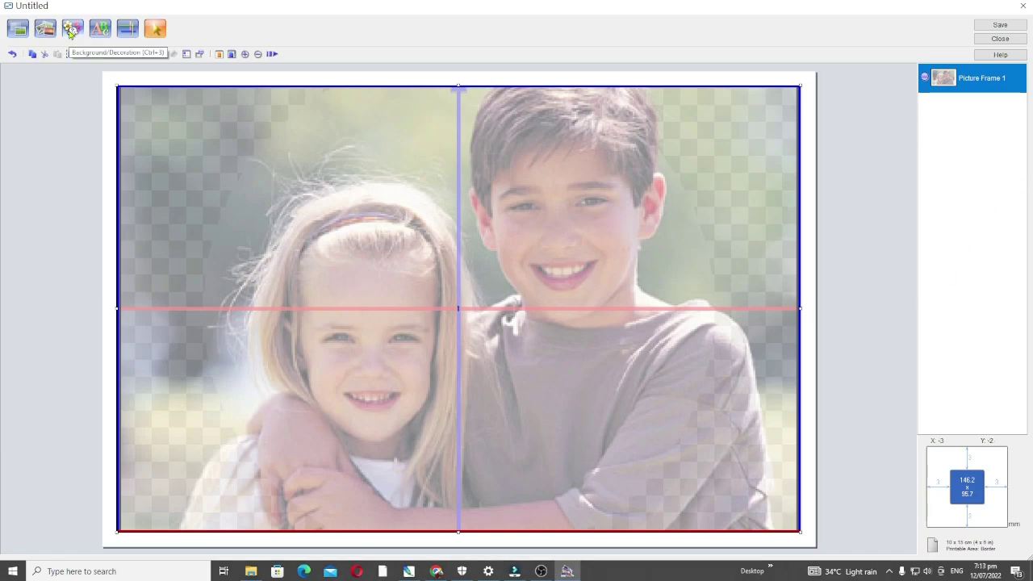
Place pikachu.PNG from the Desktop as a decoration over the picture frame and stretch it to about 146.5 x 95.7 mm to fill the printable area
left_click(71, 30)
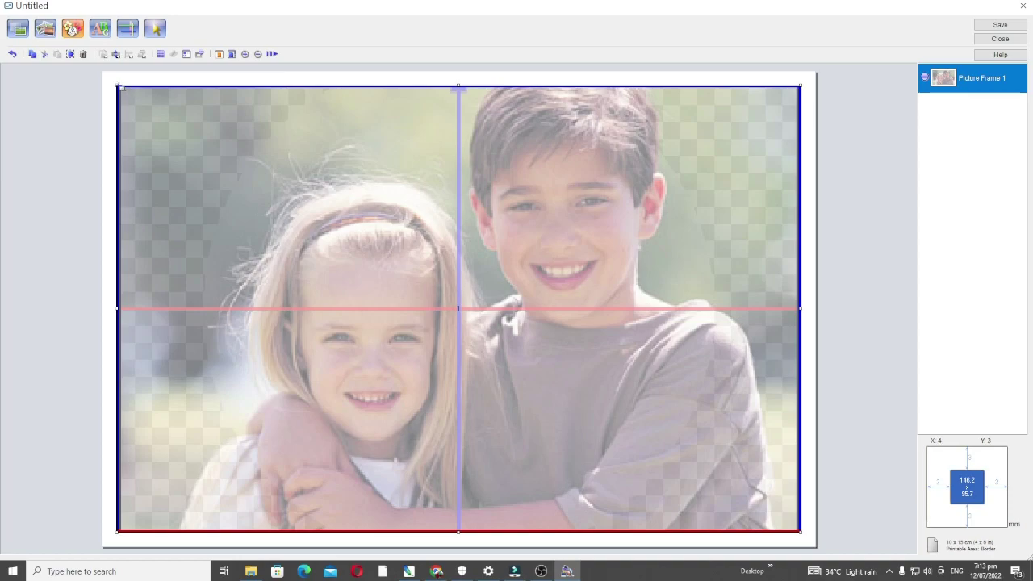
left_click_drag(119, 87, 807, 536)
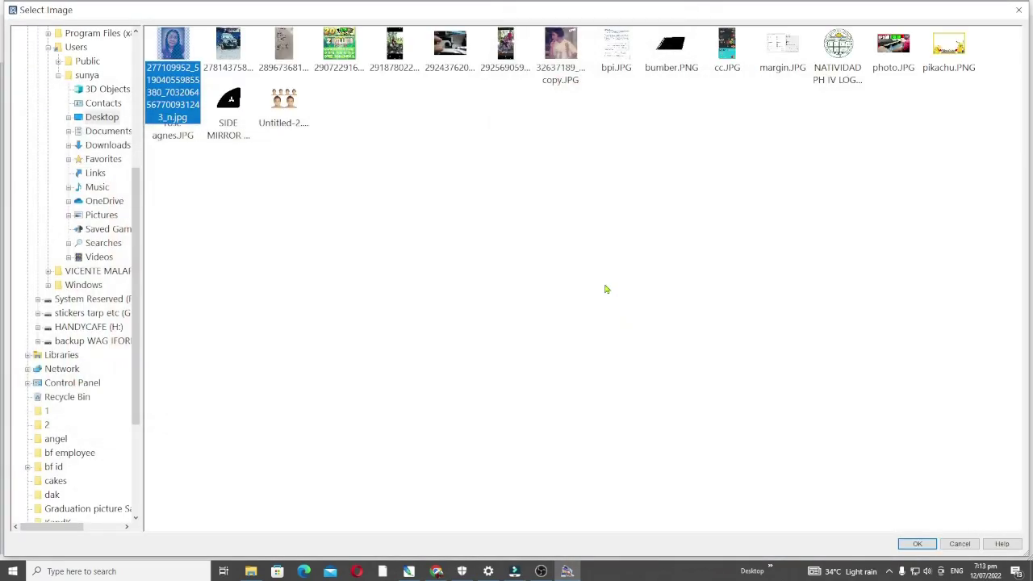
left_click(949, 50)
left_click(920, 543)
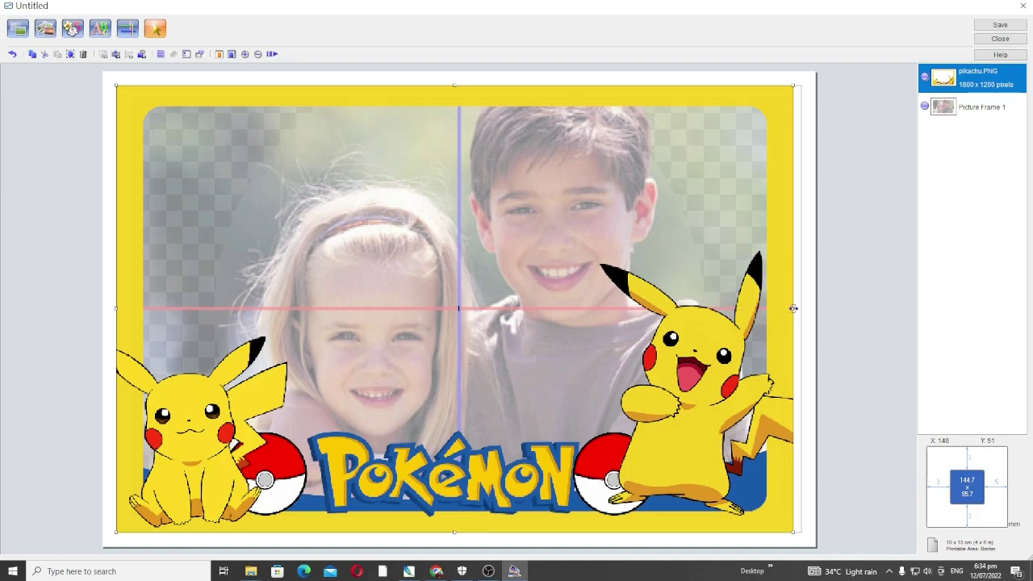
left_click_drag(793, 309, 803, 308)
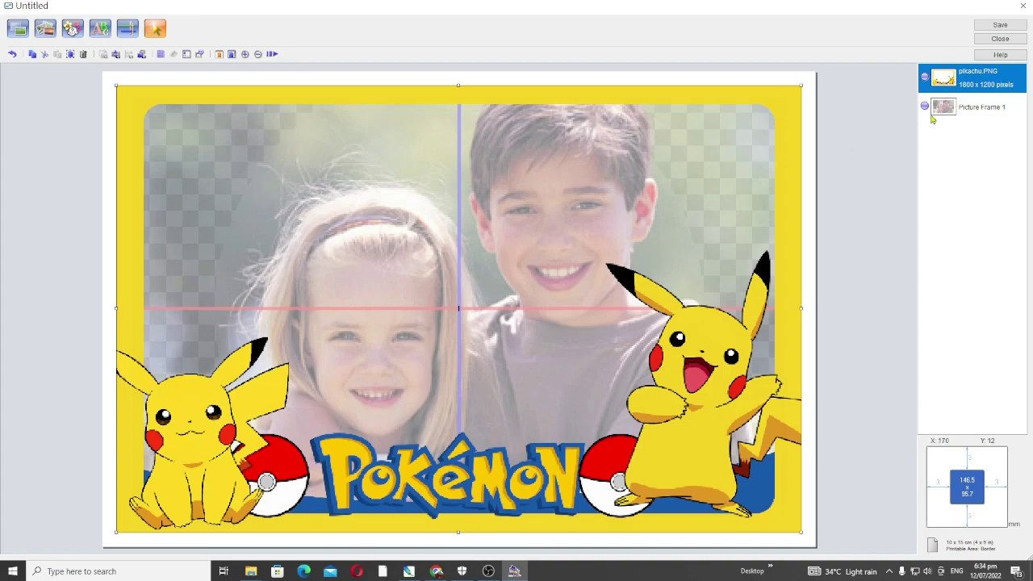
Start saving the frame with the title pikachu and the category PhotoFrame
left_click(1001, 25)
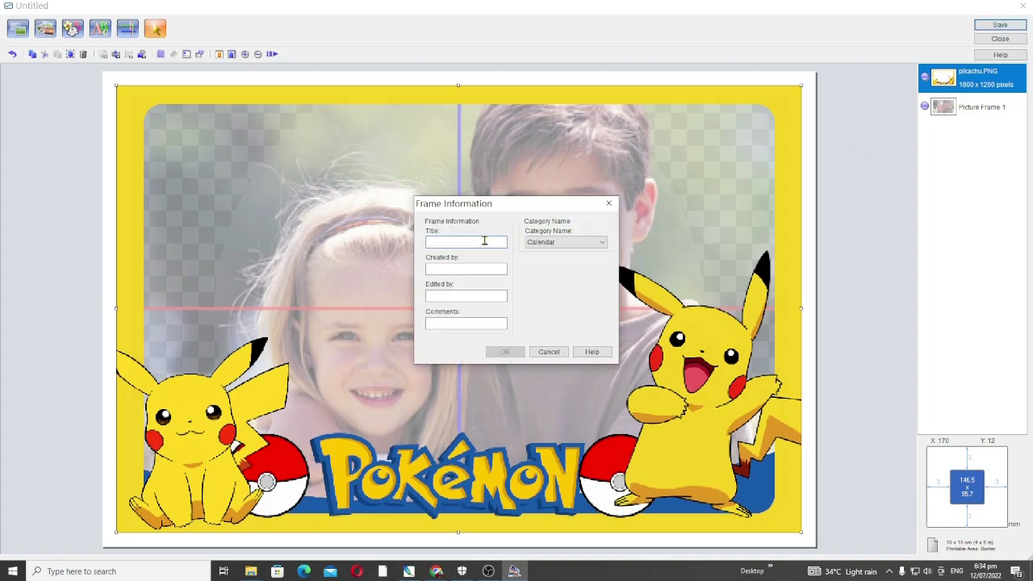
type("pi")
key("BackSpace")
key("BackSpace")
key("BackSpace")
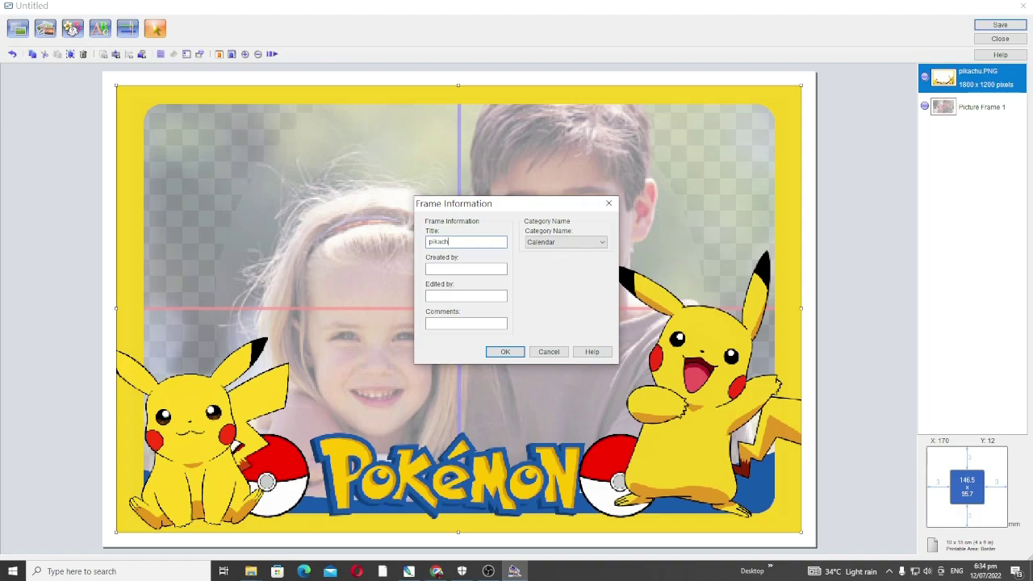
left_click(583, 244)
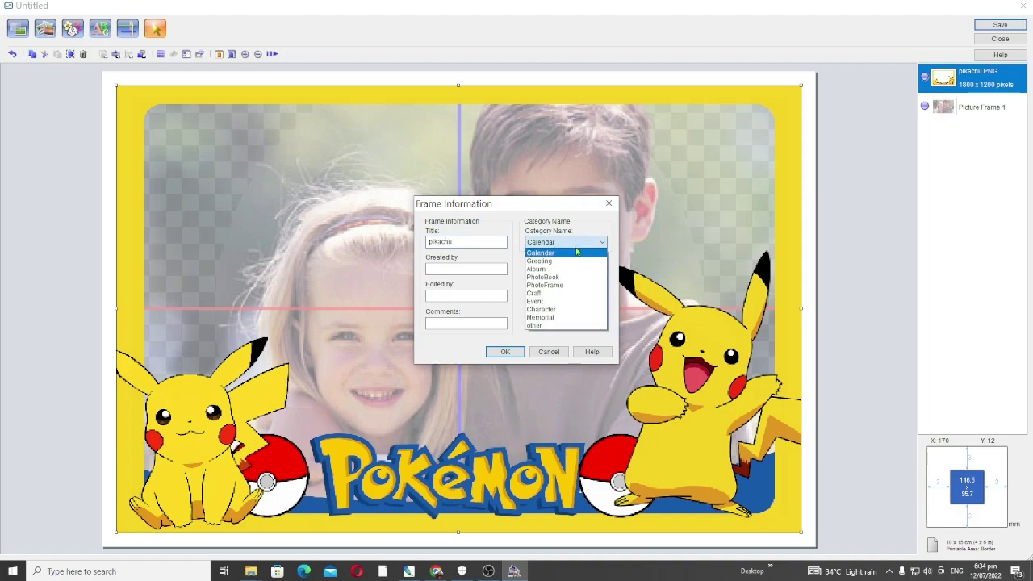
left_click(557, 285)
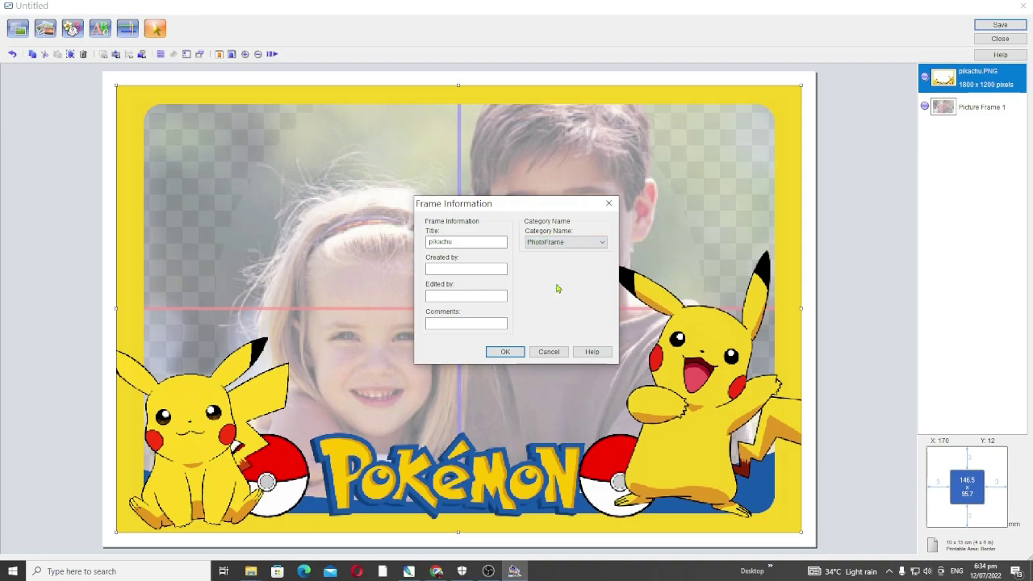
left_click(506, 352)
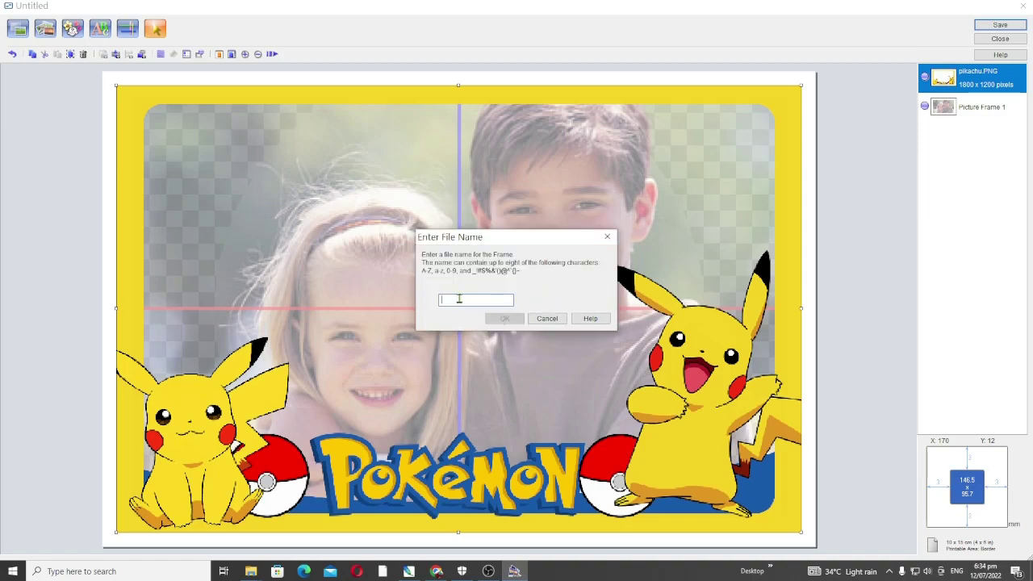
Give the frame the file name pikachu, complete the save, and close the frame editor
type("pikachu")
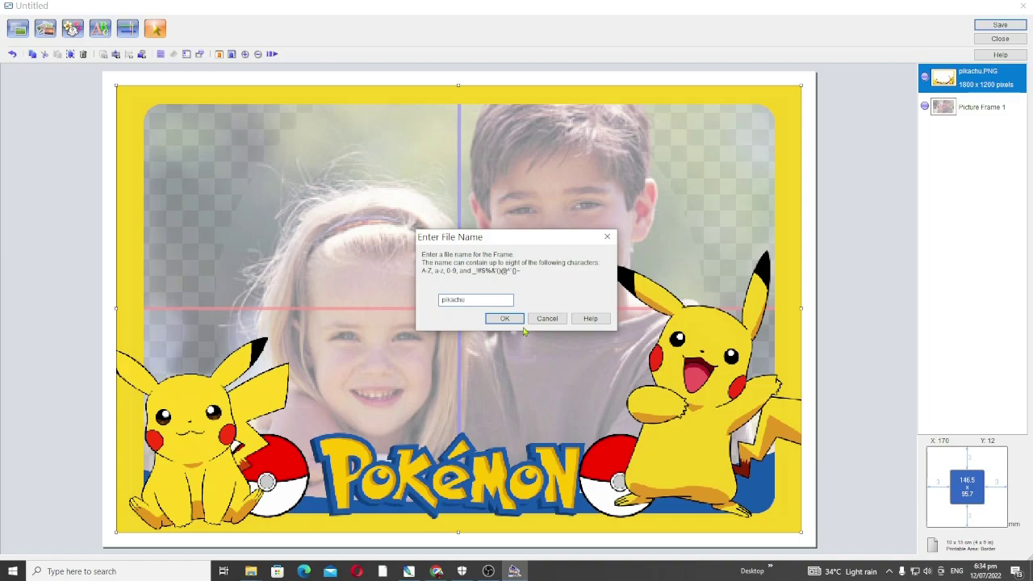
left_click(504, 318)
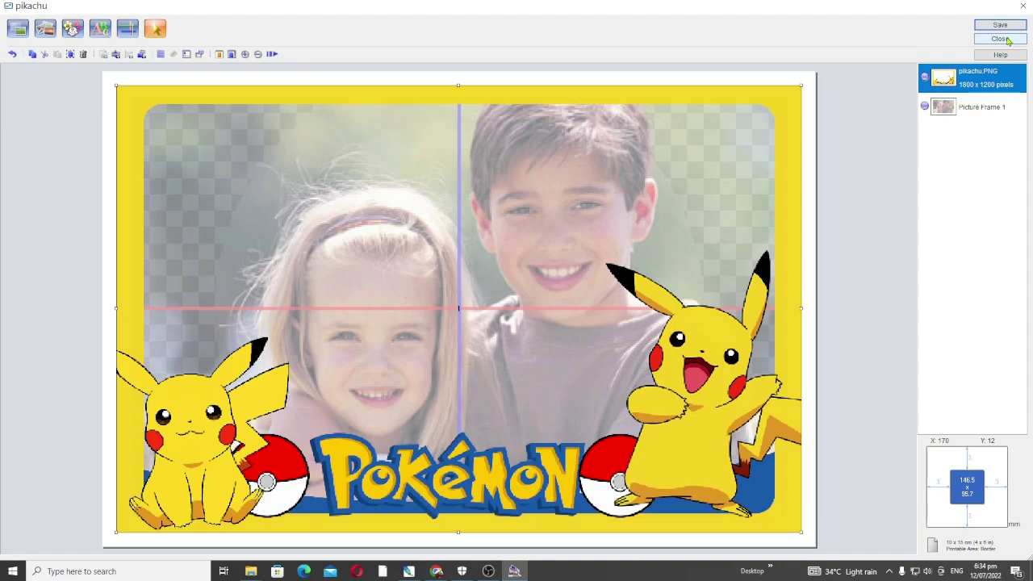
left_click(1007, 40)
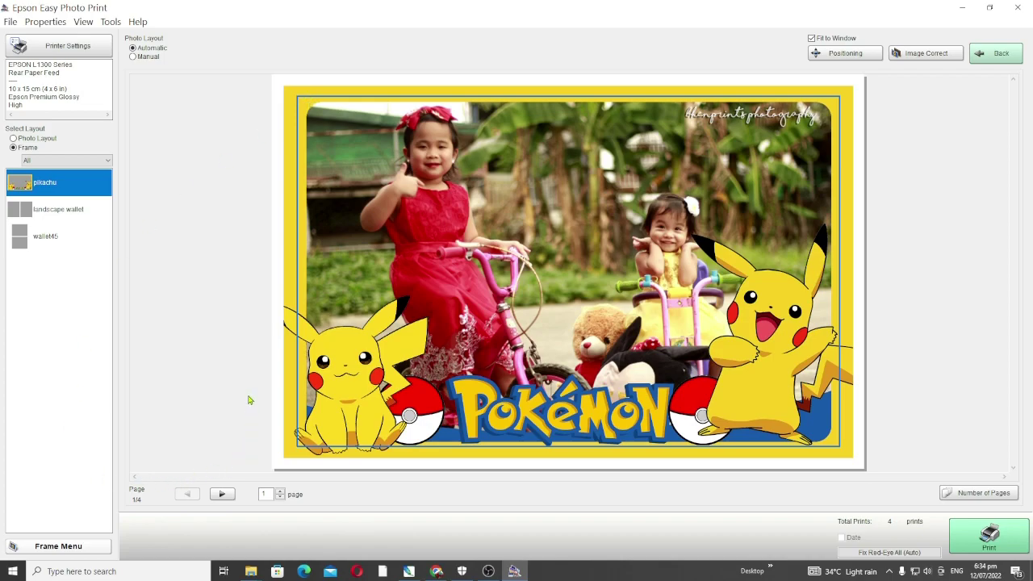
Enlarge the photo on page 2 to 114% and reposition it so the girl is well framed and the opening is filled
left_click(223, 495)
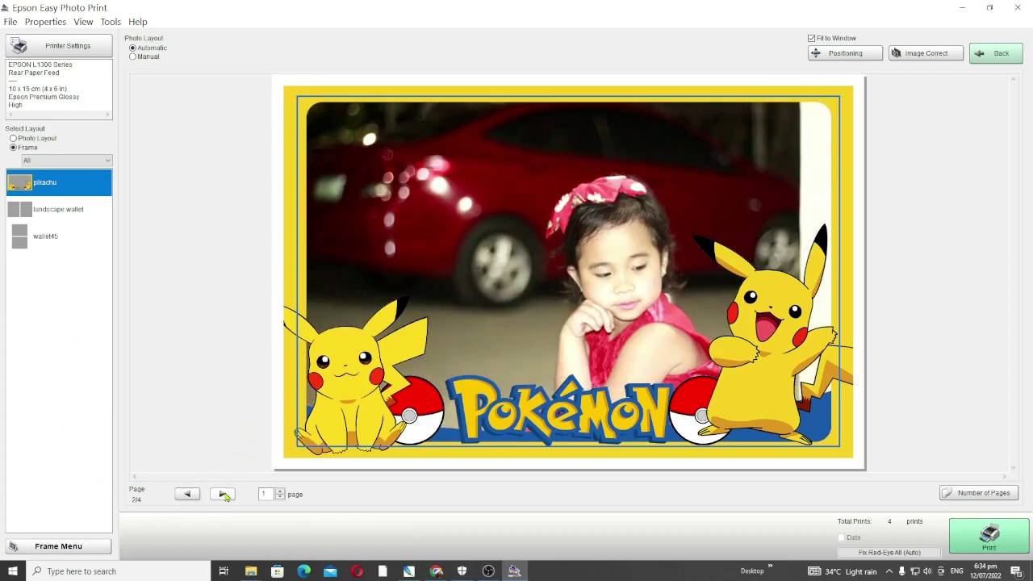
mouse_move(638, 250)
left_mouse_down()
mouse_move(646, 244)
mouse_move(623, 224)
mouse_move(639, 247)
left_mouse_up()
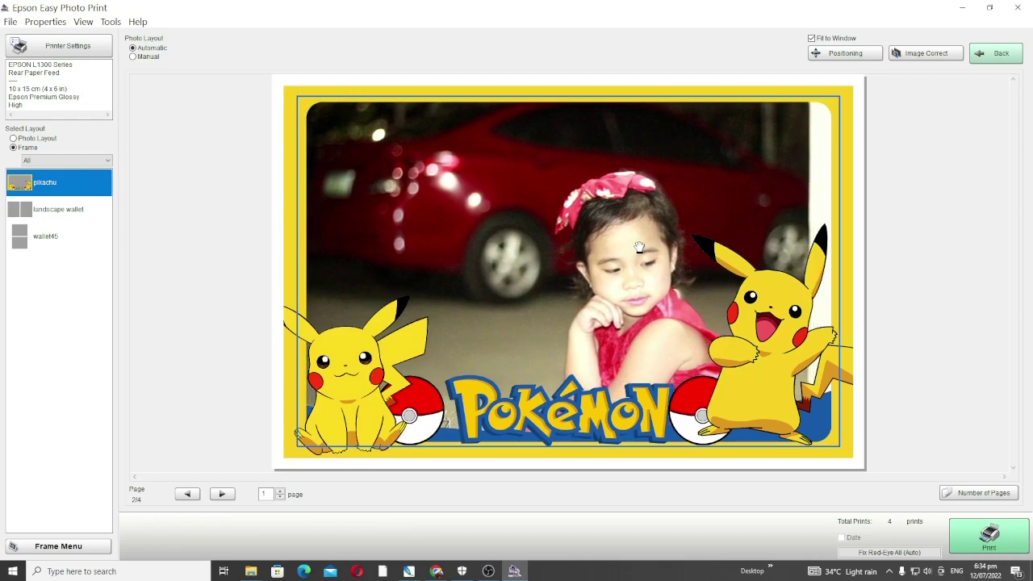
left_click(831, 52)
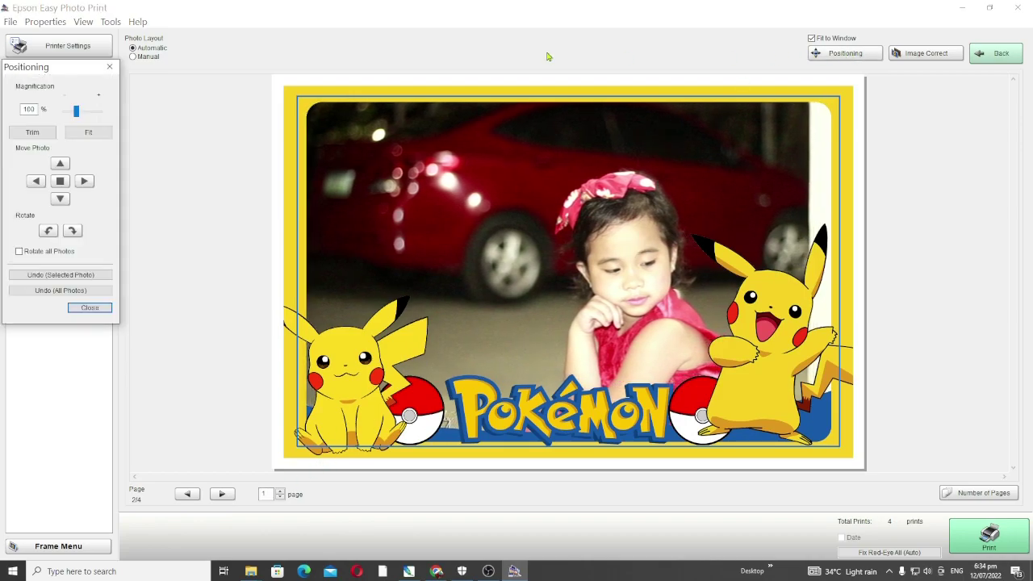
left_click_drag(77, 111, 79, 117)
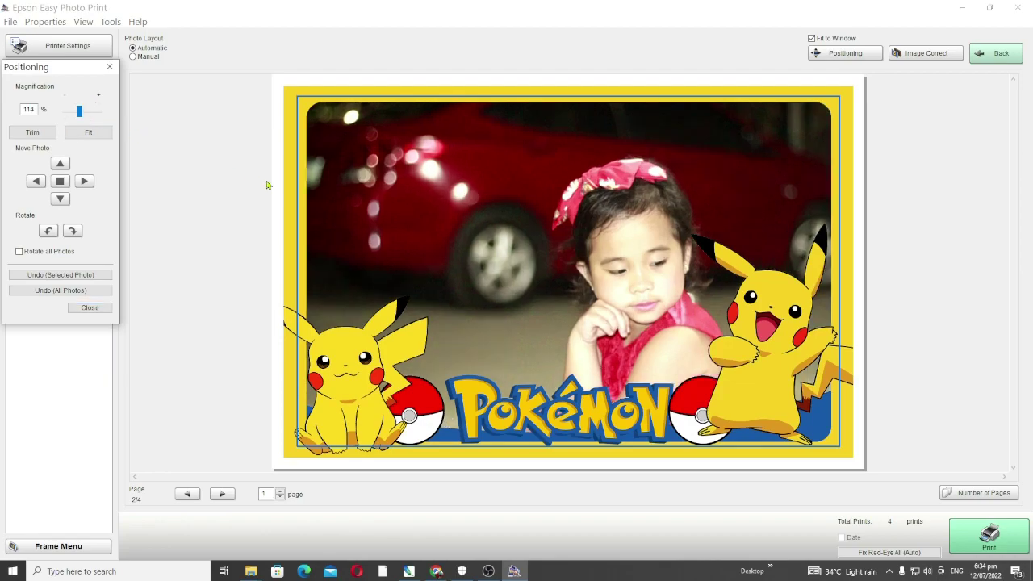
left_click_drag(457, 238, 445, 218)
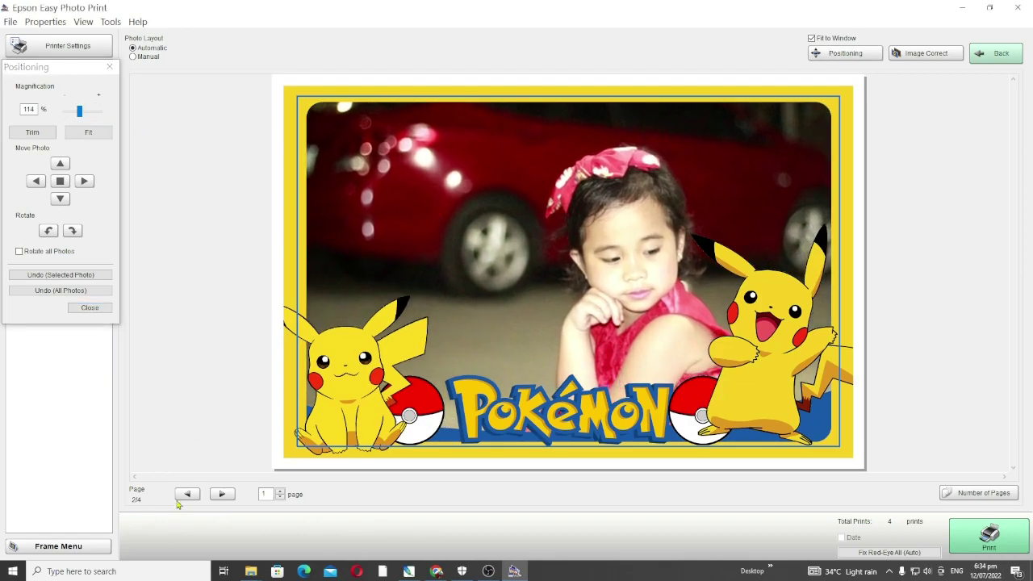
Reposition the photo on page 4 slightly inside the frame so it fills the opening without a gap, and close the positioning settings
left_click(222, 493)
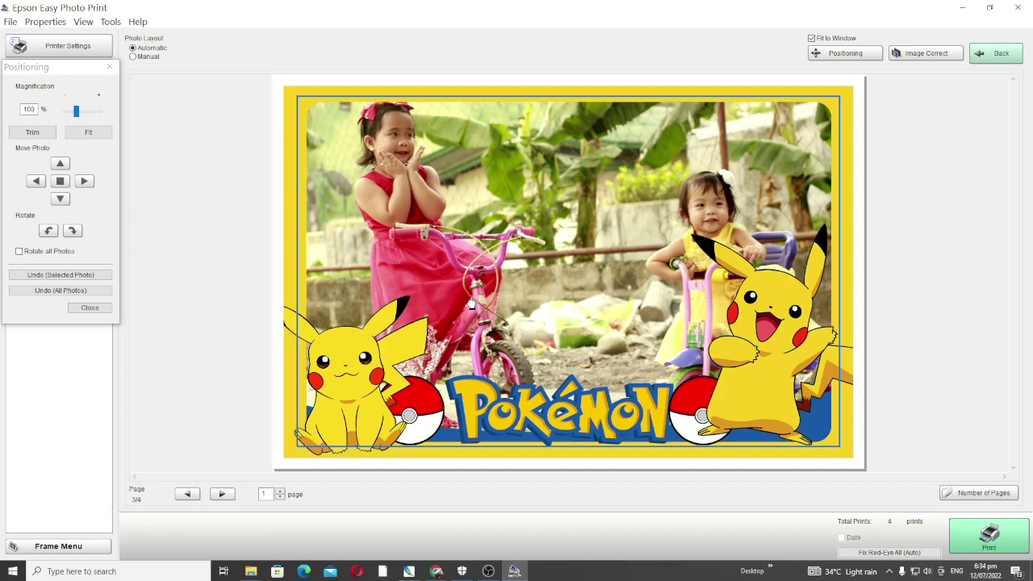
left_click(222, 495)
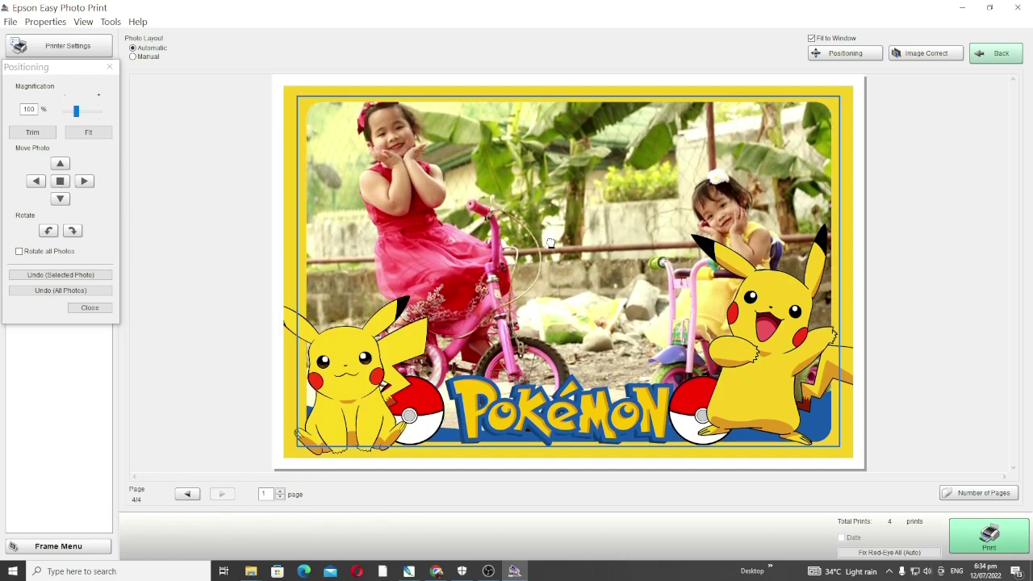
left_click_drag(550, 242, 552, 237)
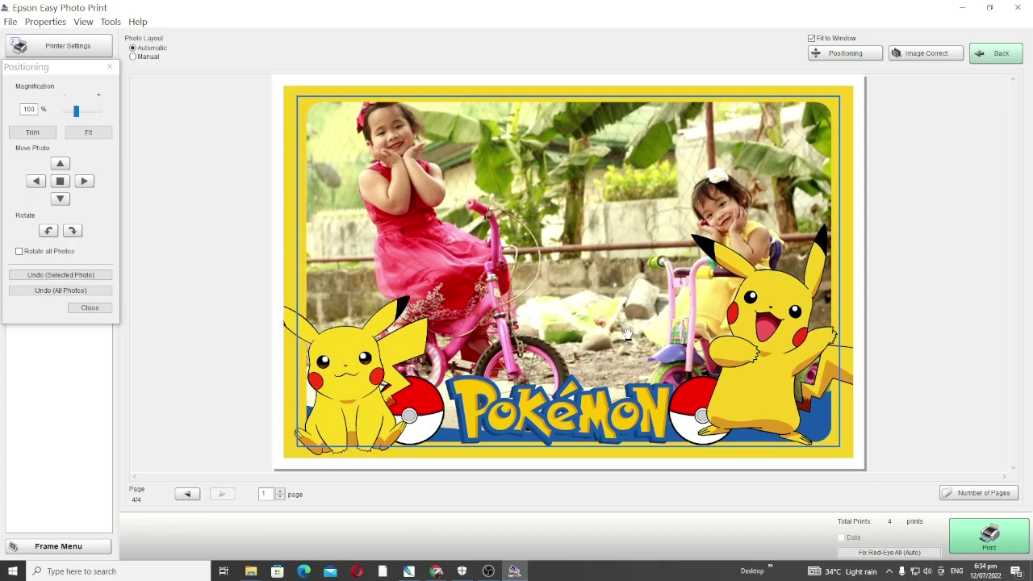
mouse_move(349, 302)
left_mouse_down()
mouse_move(349, 263)
mouse_move(365, 311)
left_mouse_up()
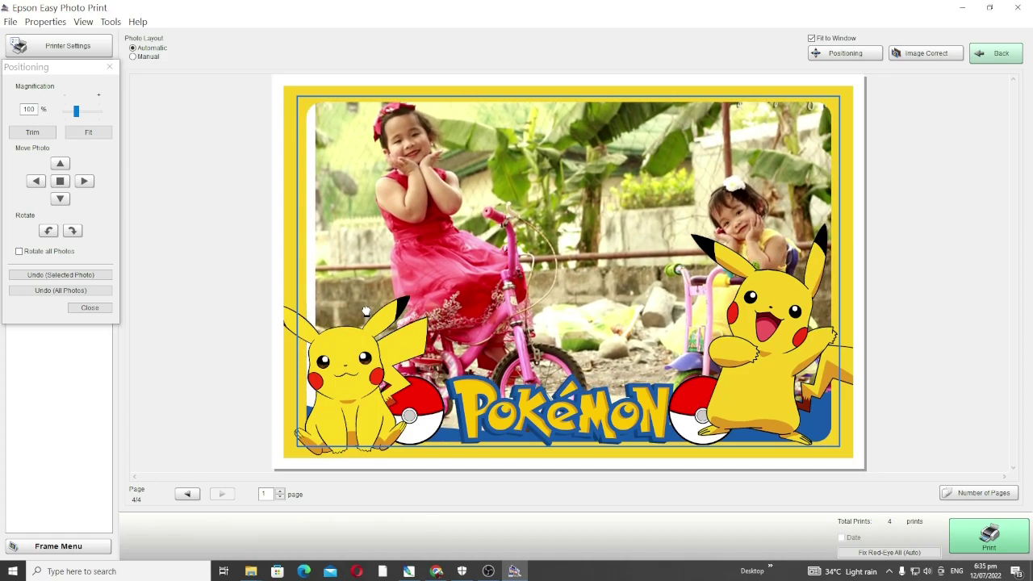
left_click(75, 310)
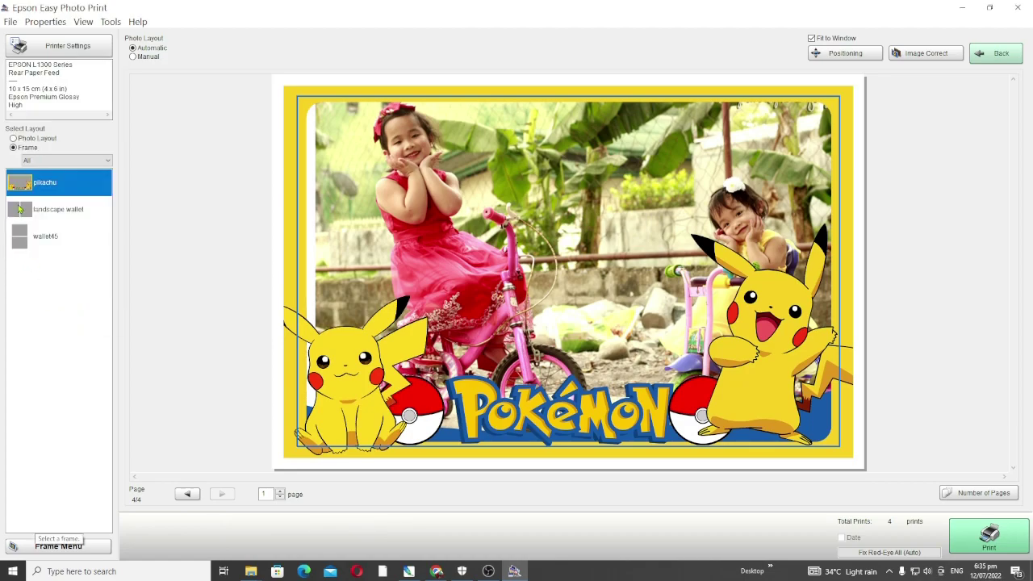
left_click_drag(349, 258, 339, 257)
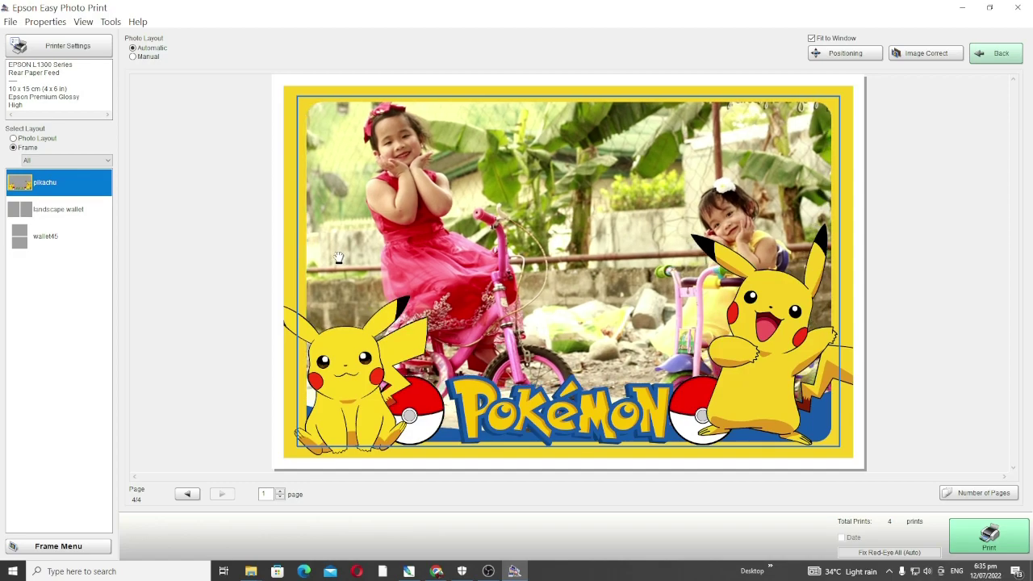